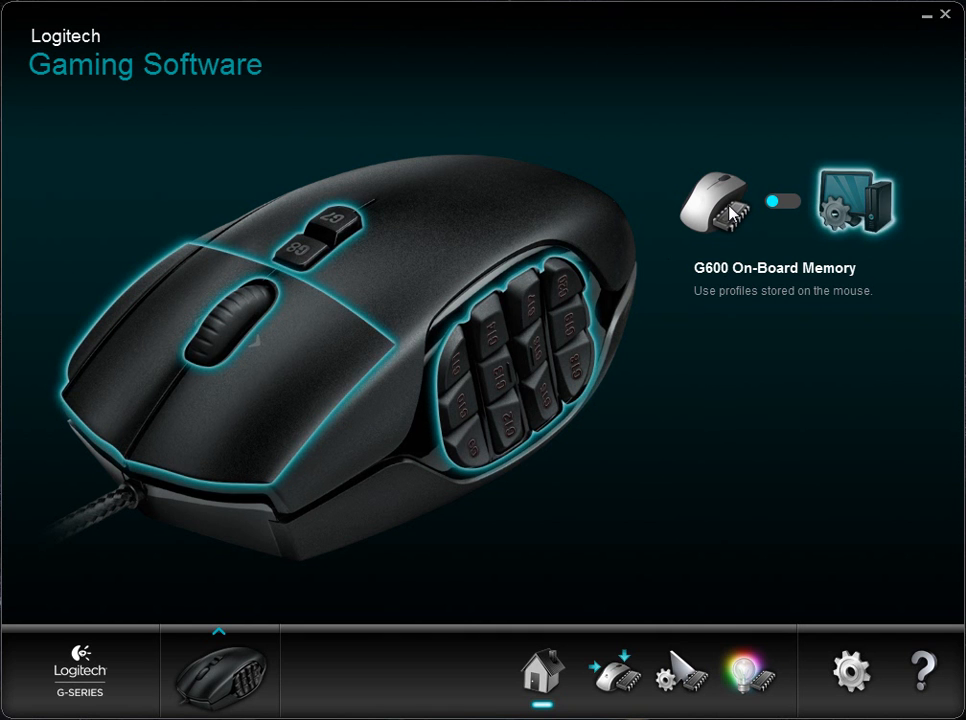
Switch the G600 from on-board memory to Automatic Game Detection and open its button command assignments
{"action": "left_click", "coordinate": [796, 210]}
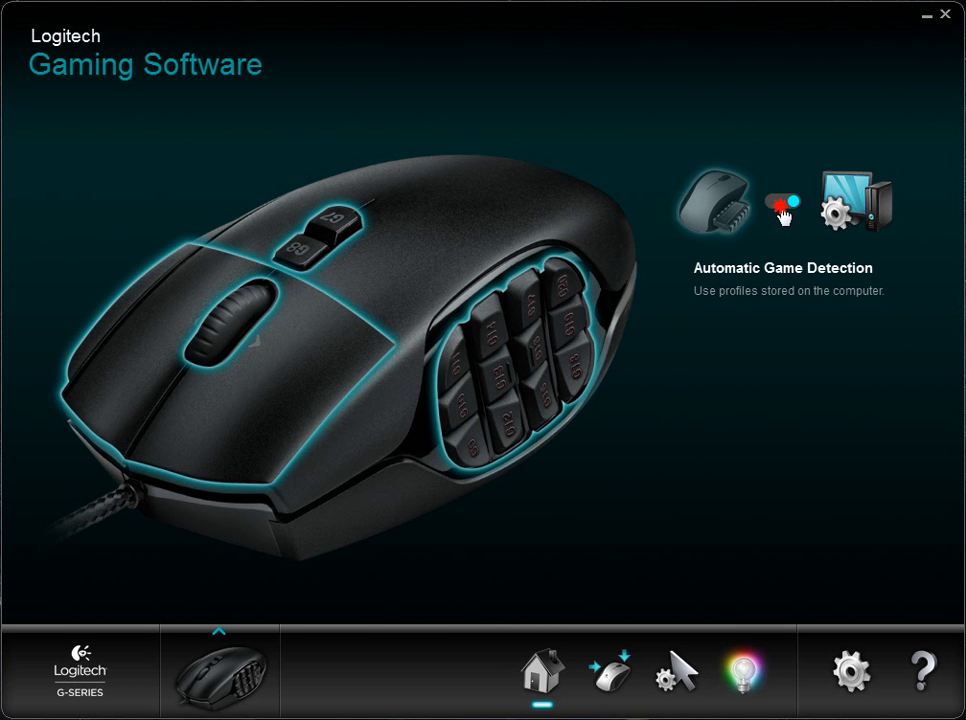
{"action": "left_click", "coordinate": [782, 213]}
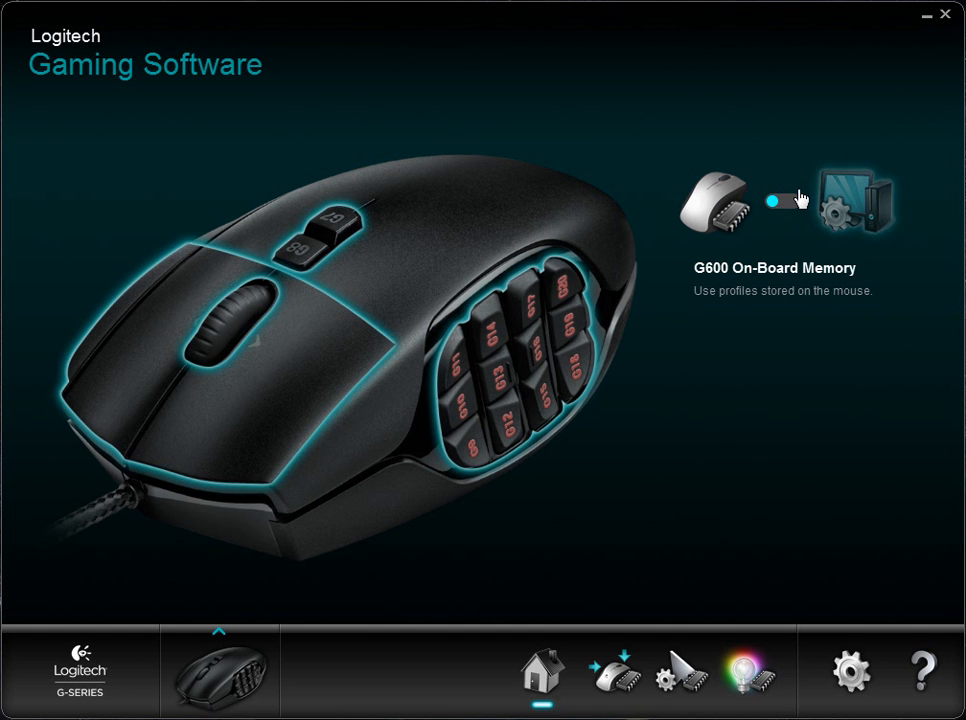
{"action": "left_click", "coordinate": [794, 202]}
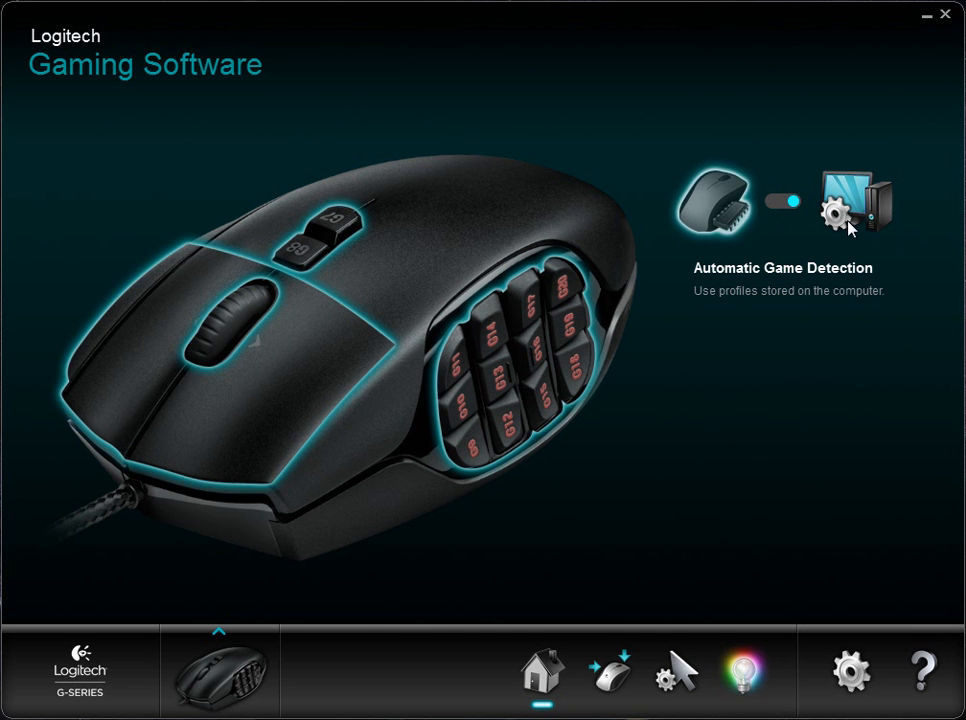
{"action": "left_click", "coordinate": [608, 673]}
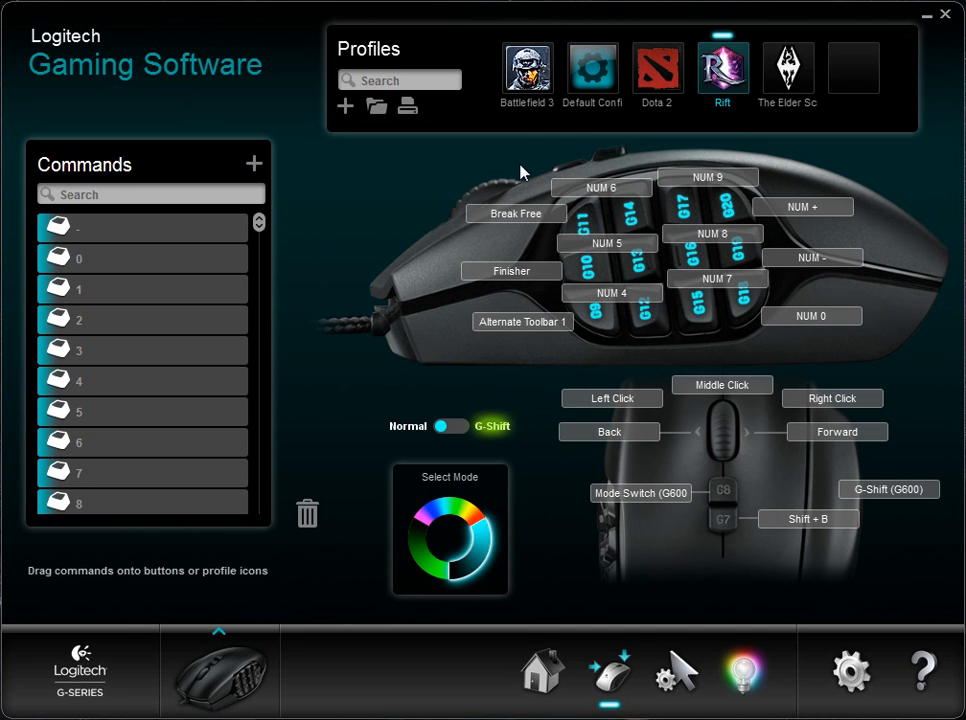
{"action": "scroll", "coordinate": [230, 255], "scroll_direction": "down", "scroll_amount": 5}
{"action": "scroll", "coordinate": [230, 274], "scroll_direction": "up", "scroll_amount": 5}
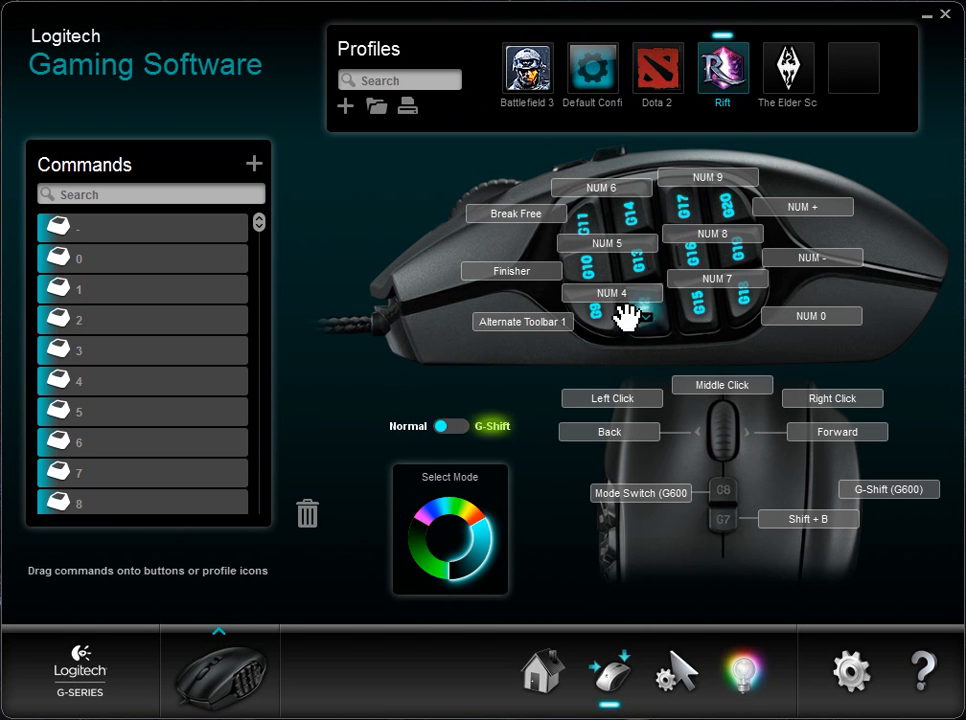
Unassign the commands from mouse buttons G9 and G10 in the Rift profile
{"action": "right_click", "coordinate": [600, 323]}
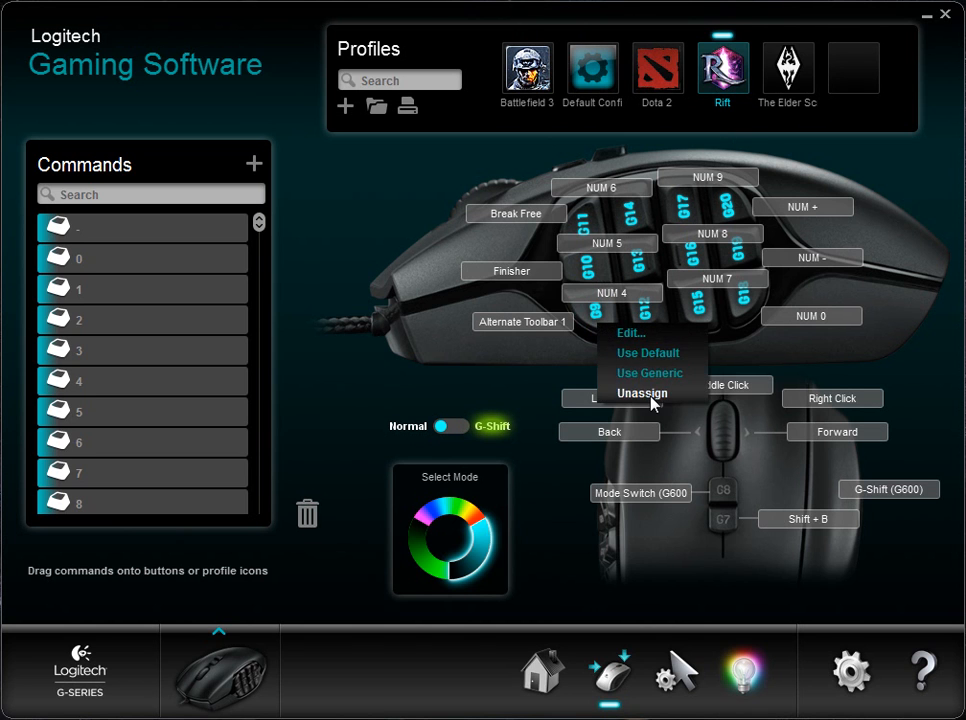
{"action": "left_click", "coordinate": [651, 394]}
{"action": "right_click", "coordinate": [596, 272]}
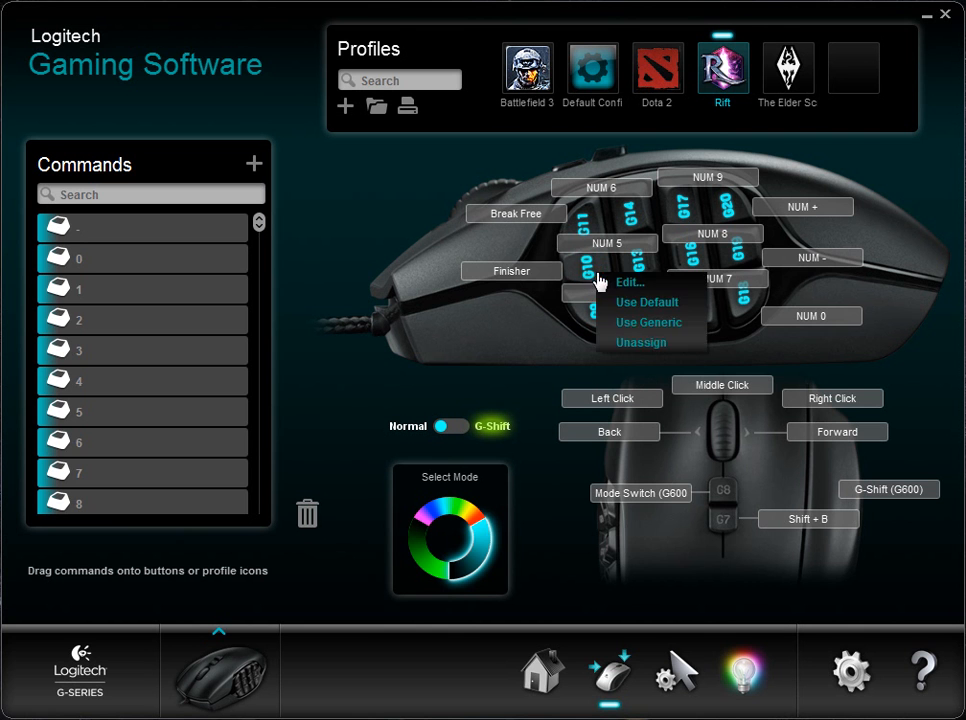
{"action": "left_click", "coordinate": [632, 342]}
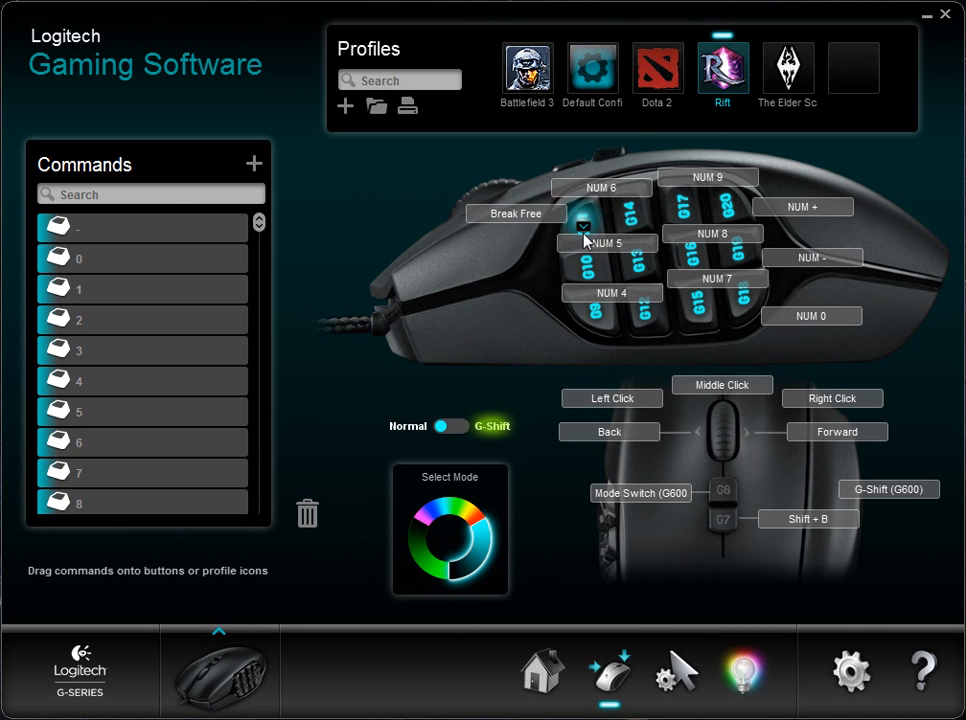
{"action": "double_click", "coordinate": [590, 243]}
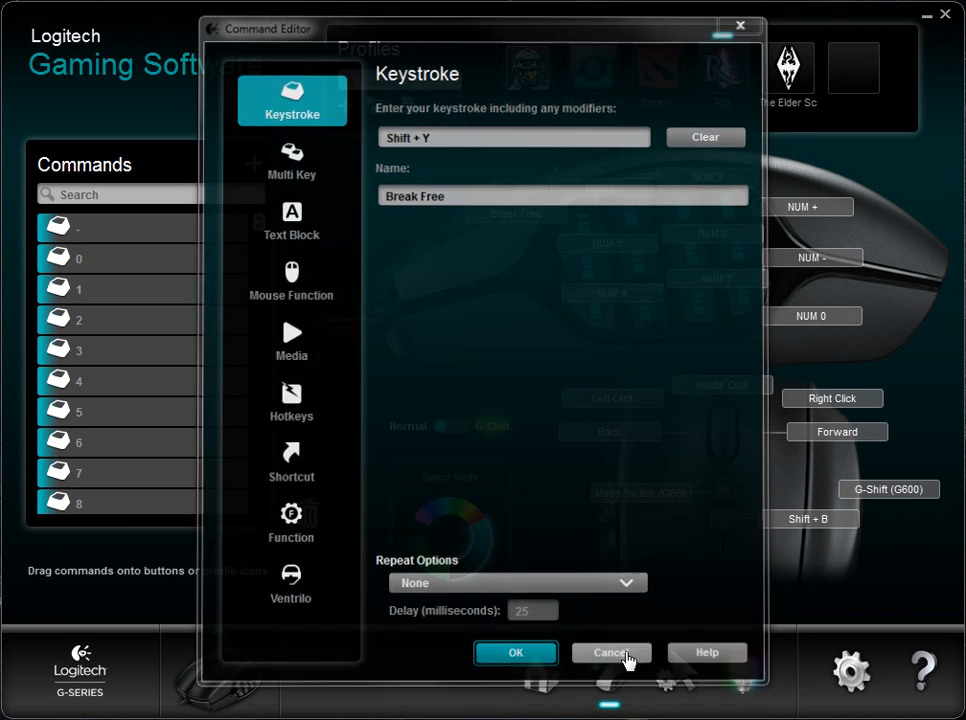
{"action": "left_click", "coordinate": [626, 655]}
Open the command of button G9 for editing and enter Shift + Y as its keystroke
{"action": "right_click", "coordinate": [599, 328]}
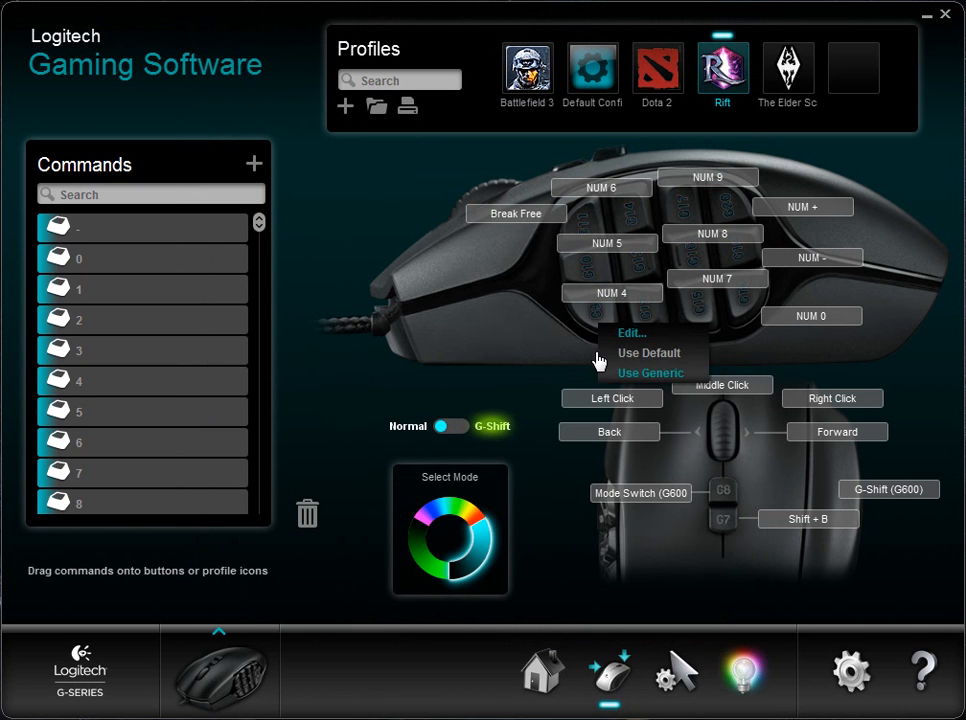
{"action": "left_click", "coordinate": [625, 333]}
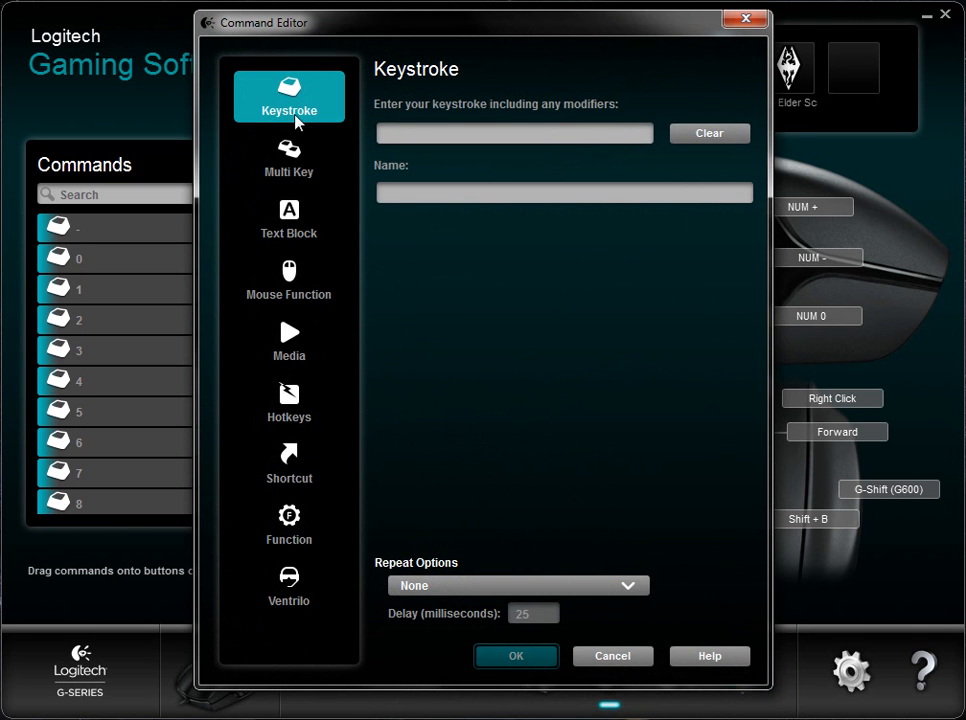
{"action": "key", "text": "shift+y"}
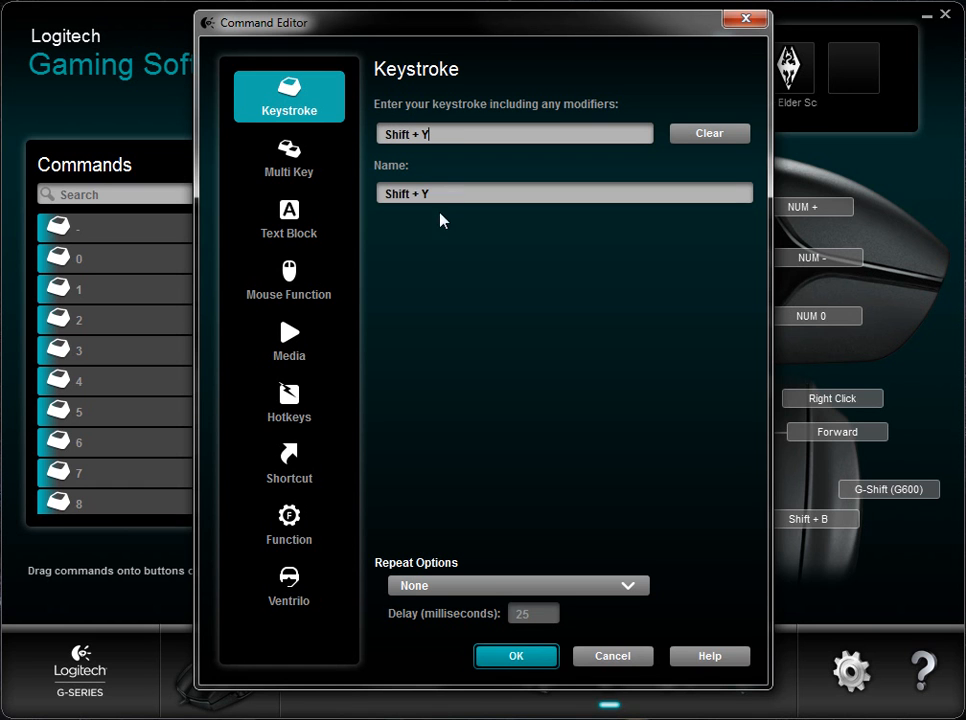
Try a text block command for G9 with the text "Hey, join our guild! blahblahblah"
{"action": "left_click", "coordinate": [240, 178]}
{"action": "left_click", "coordinate": [303, 236]}
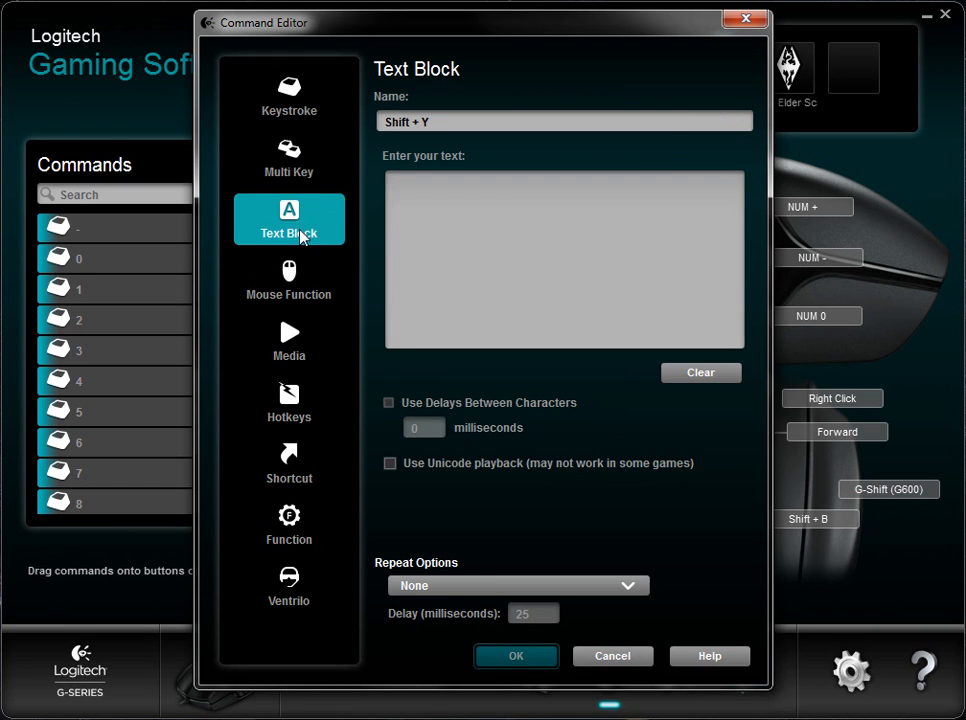
{"action": "left_click", "coordinate": [474, 248]}
{"action": "type", "text": "Hey, join our guild! blahblahblah"}
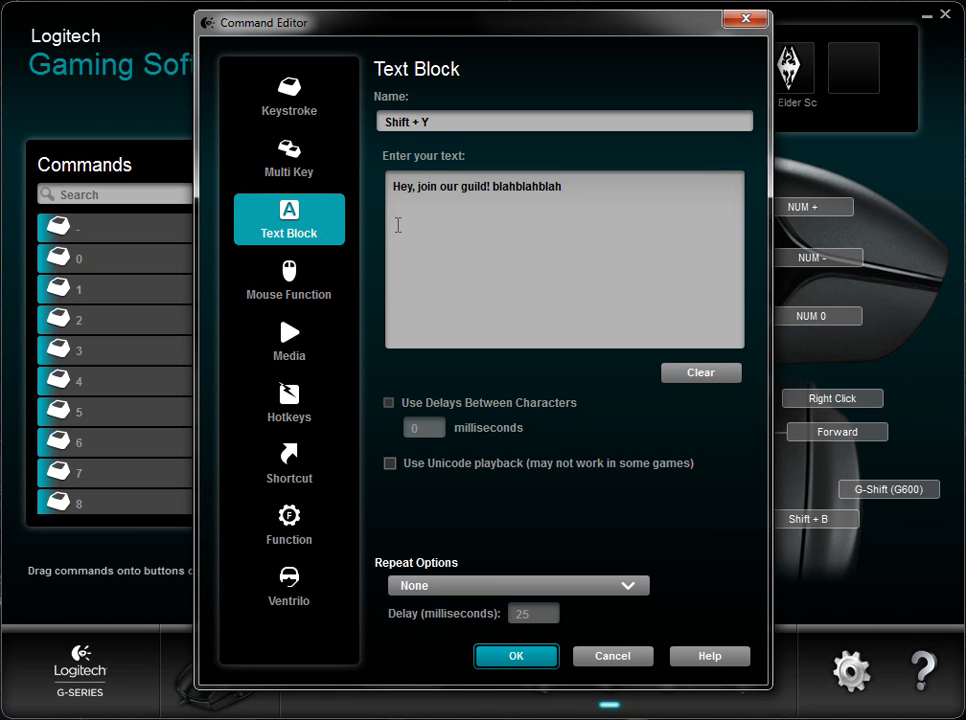
Examine the Mouse Function, Media, Hotkeys, Shortcut, Function and Ventrilo command types, trying the Calculator and Mute/unmute microphone options
{"action": "left_click", "coordinate": [319, 298]}
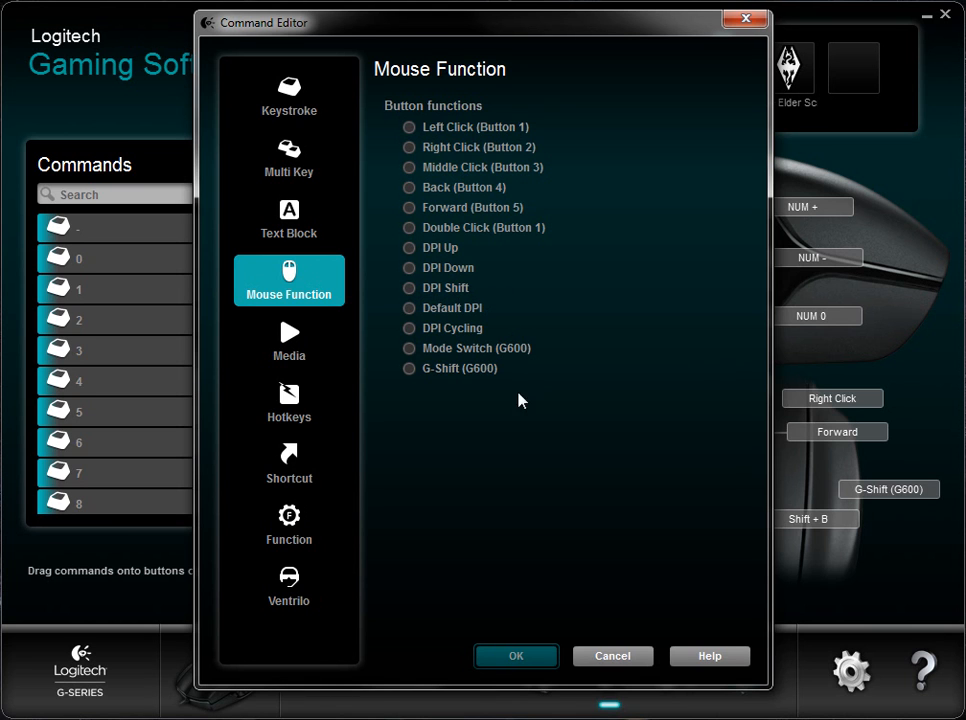
{"action": "left_click", "coordinate": [300, 346]}
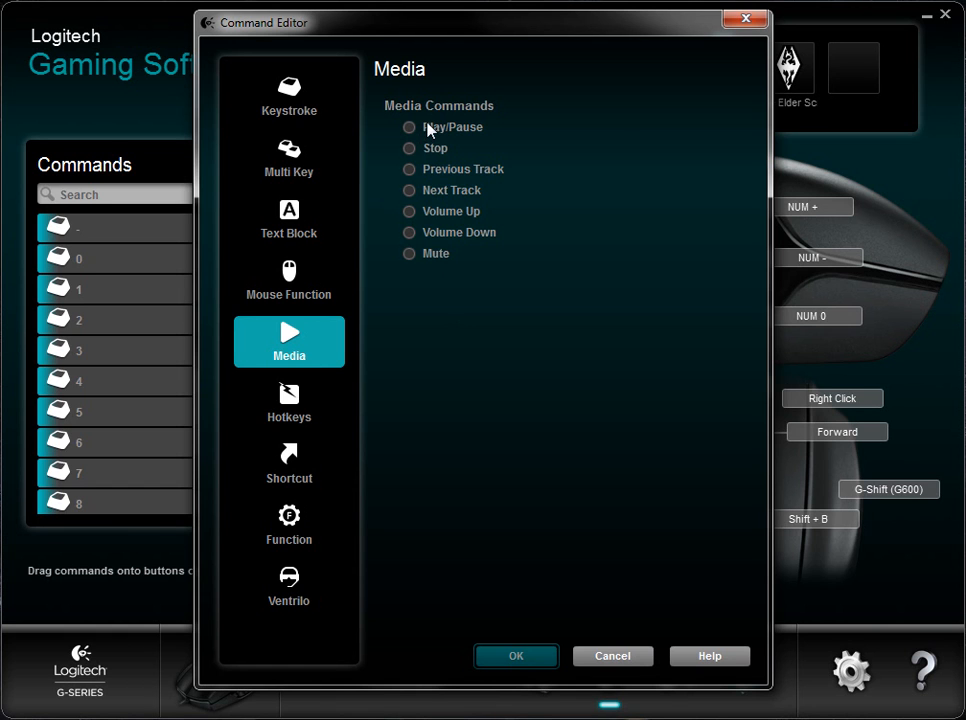
{"action": "left_click", "coordinate": [277, 399]}
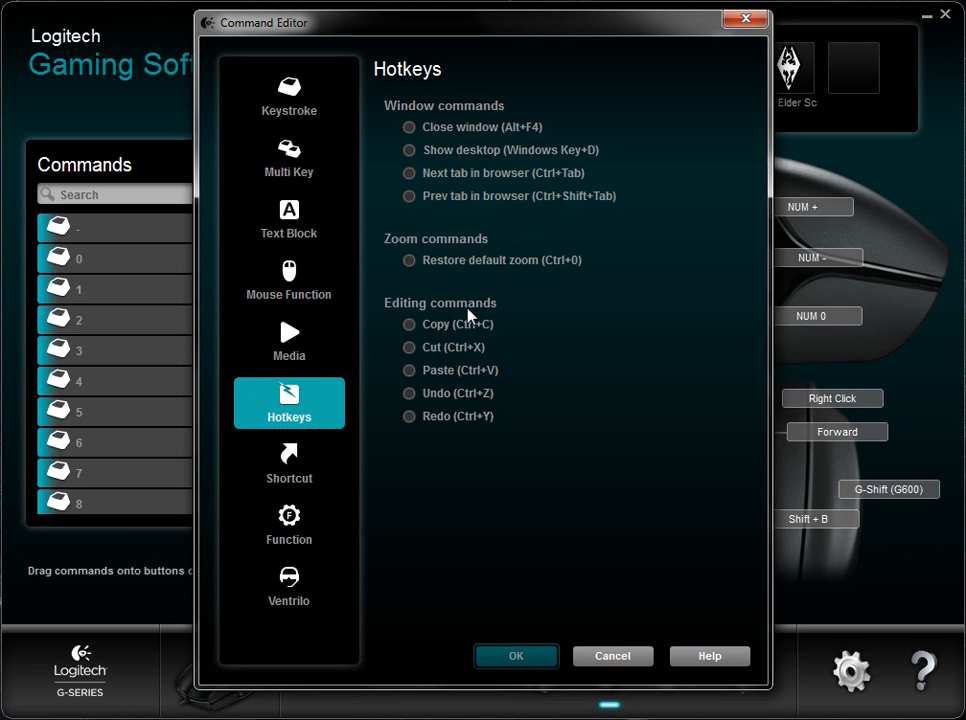
{"action": "left_click", "coordinate": [262, 482]}
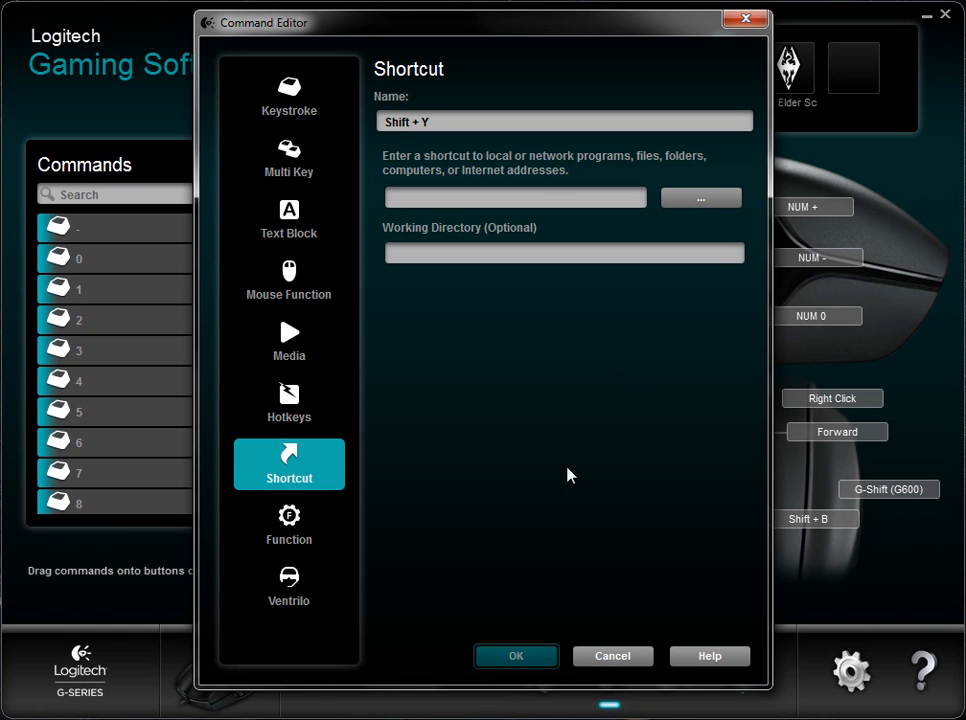
{"action": "left_click", "coordinate": [305, 546]}
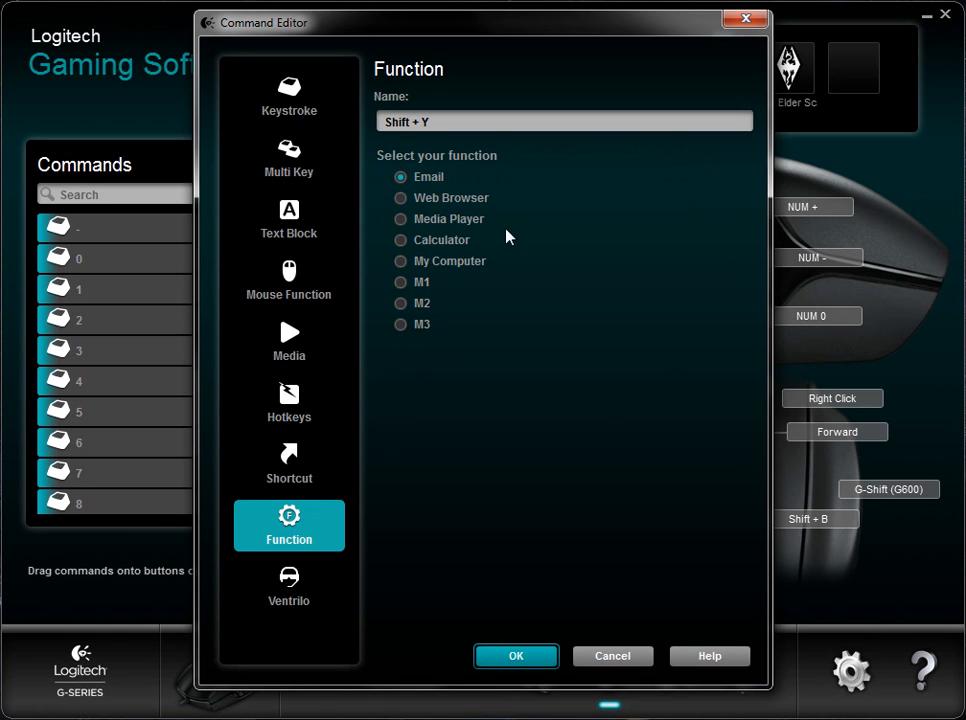
{"action": "left_click", "coordinate": [428, 243]}
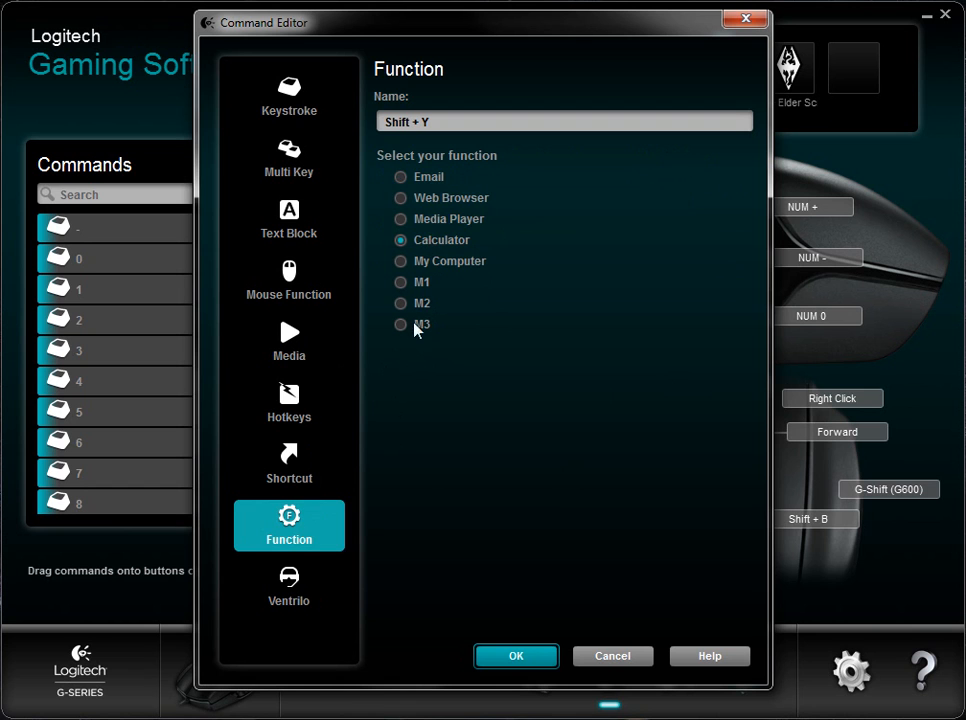
{"action": "left_click", "coordinate": [319, 586]}
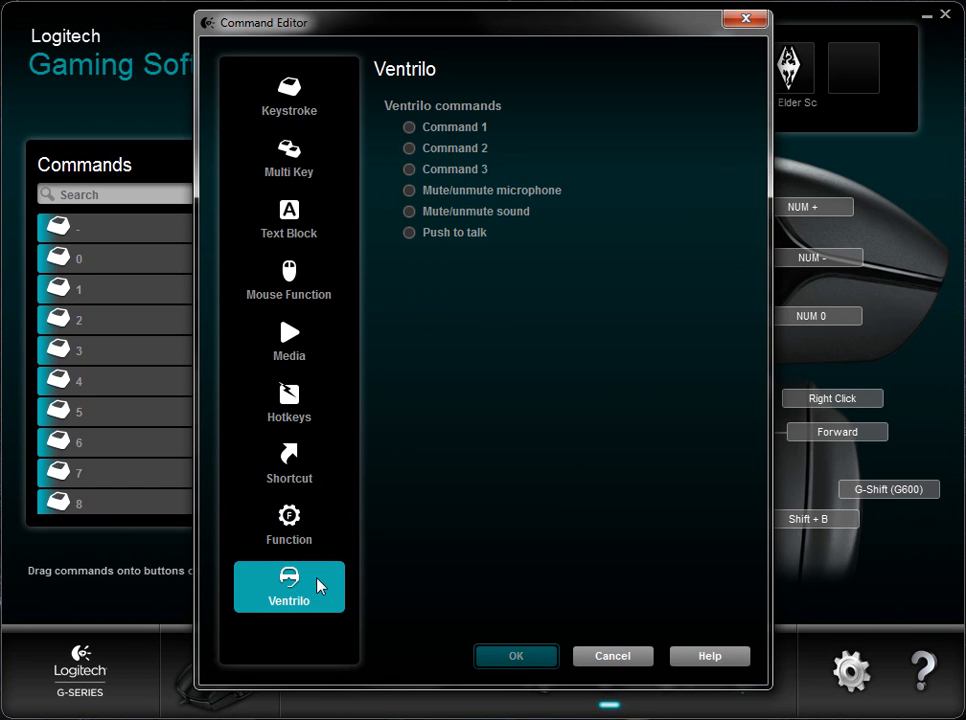
{"action": "left_click", "coordinate": [466, 191]}
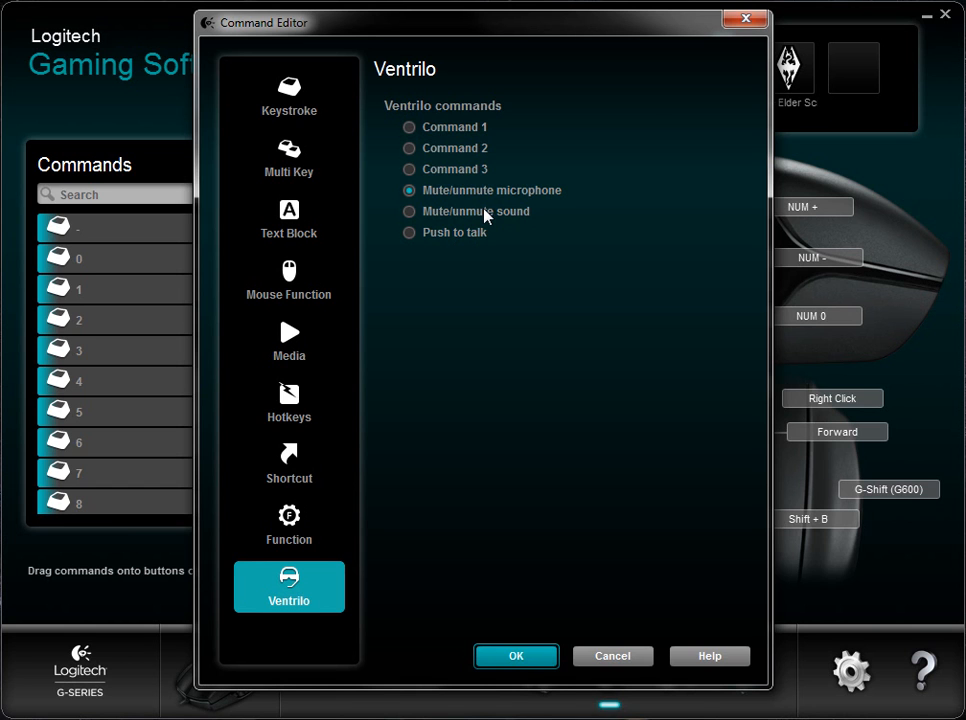
Return to the keystroke command for G9 and replace its keystroke with Shift + [
{"action": "left_click", "coordinate": [289, 98]}
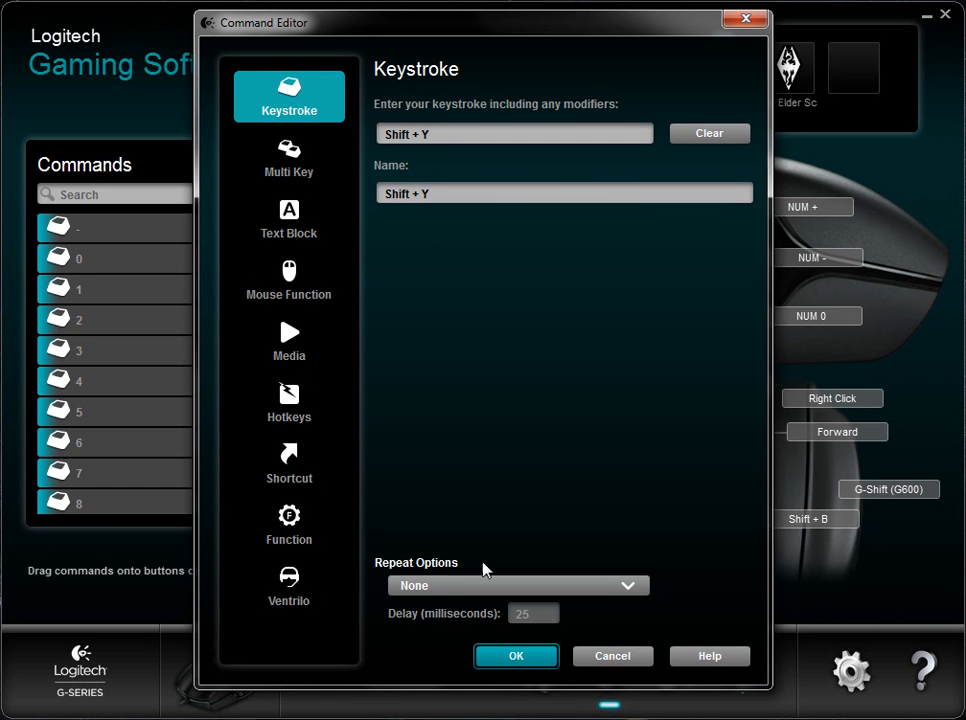
{"action": "left_click", "coordinate": [448, 133]}
{"action": "left_click", "coordinate": [446, 132]}
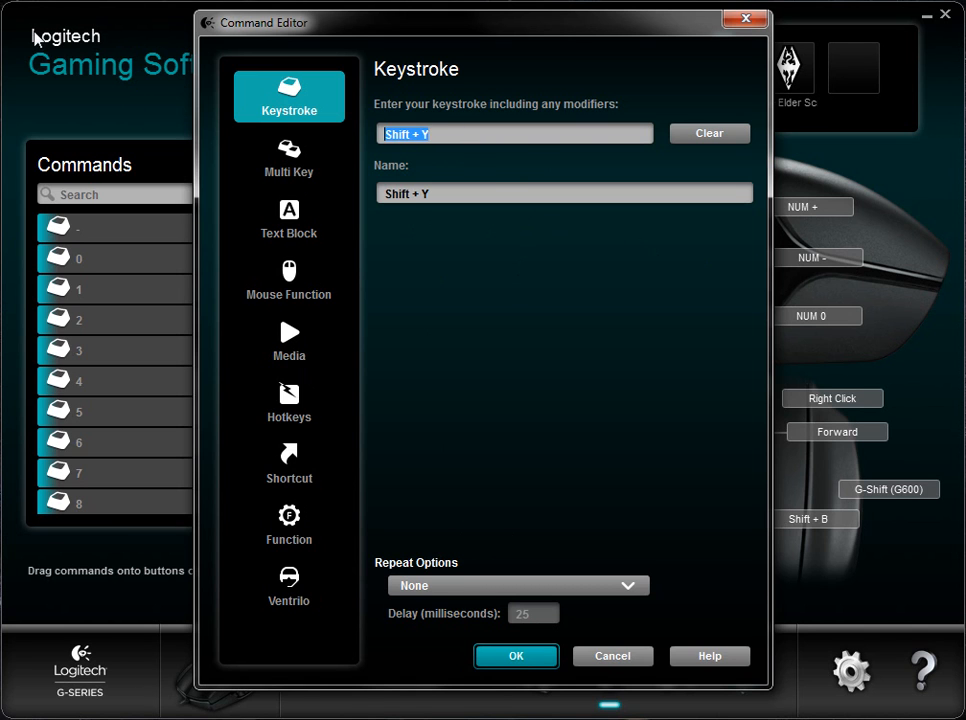
{"action": "key", "text": "shift+BackSpace"}
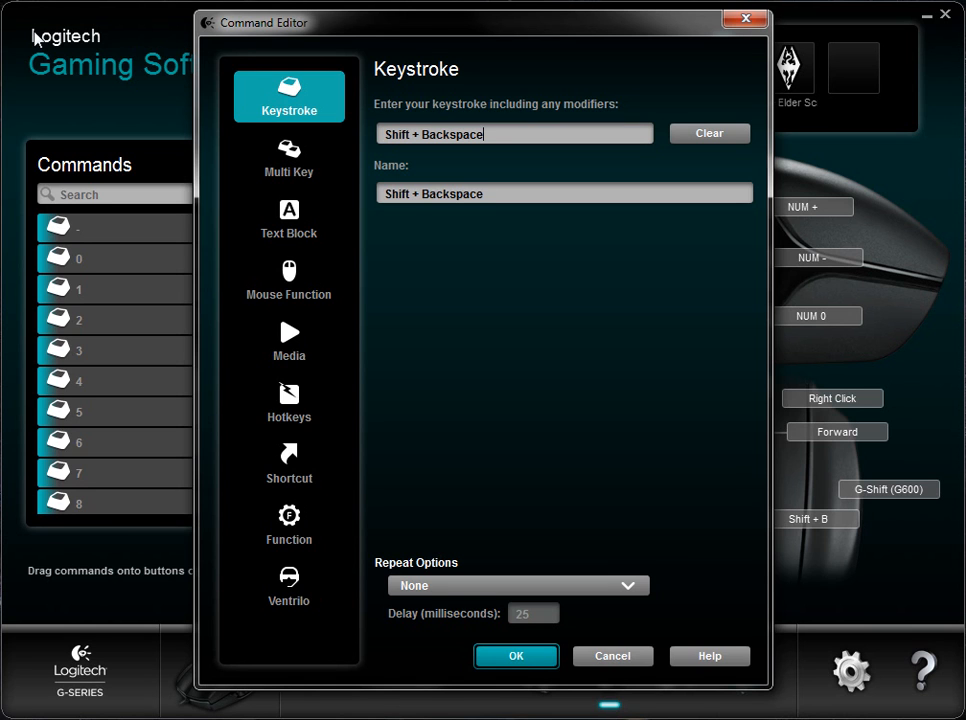
{"action": "key", "text": "shift+bracketleft"}
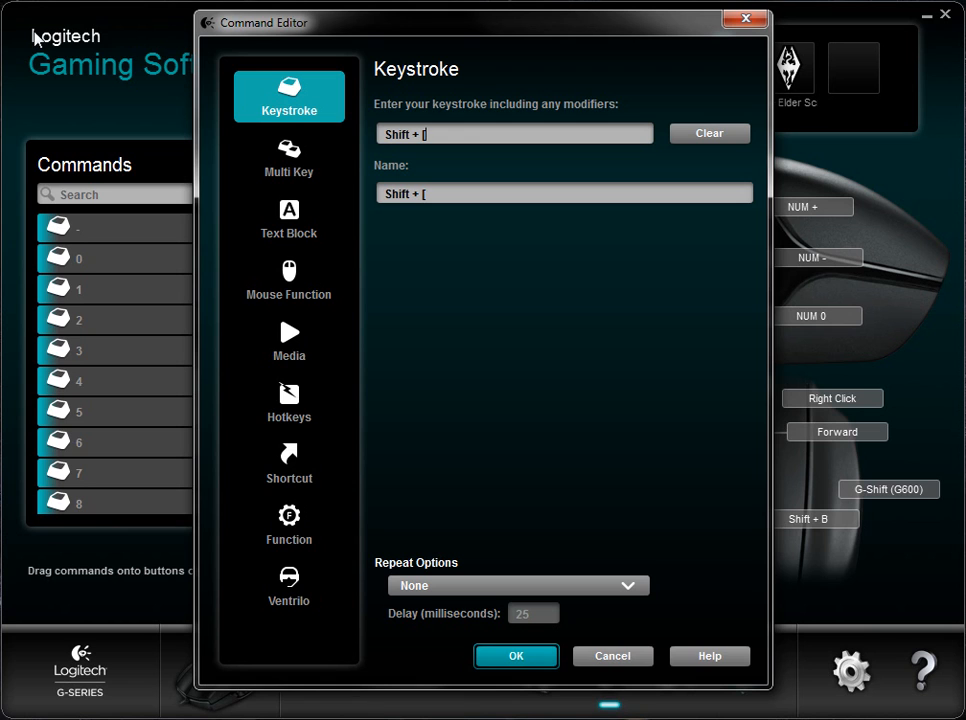
Name the G9 keystroke command "Alternative Toolbar 1" and save it
{"action": "left_click", "coordinate": [530, 192]}
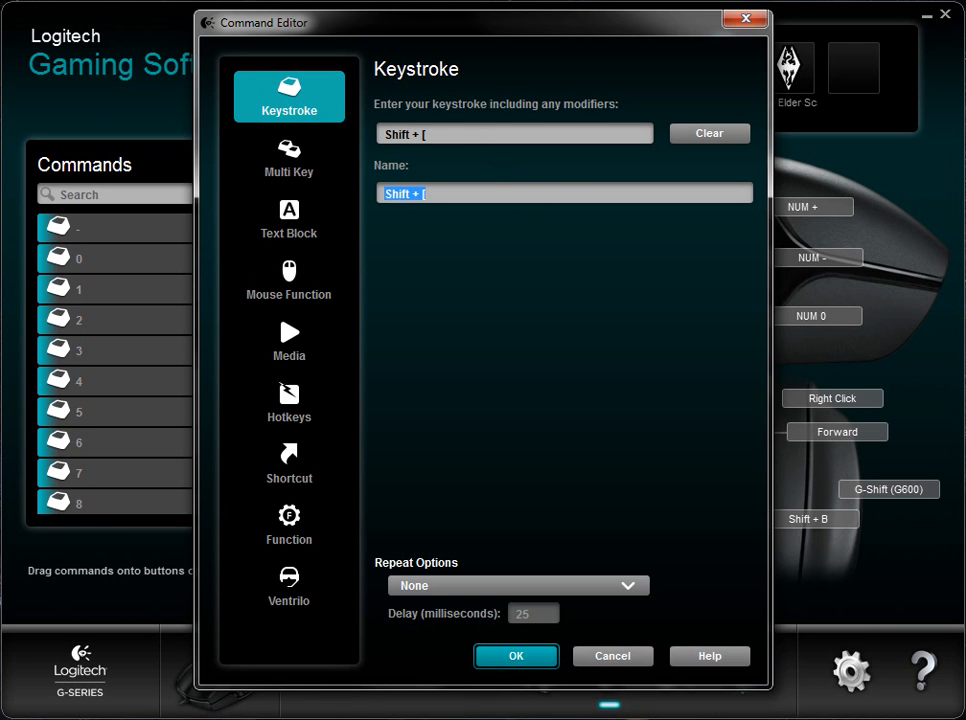
{"action": "key", "text": "BackSpace"}
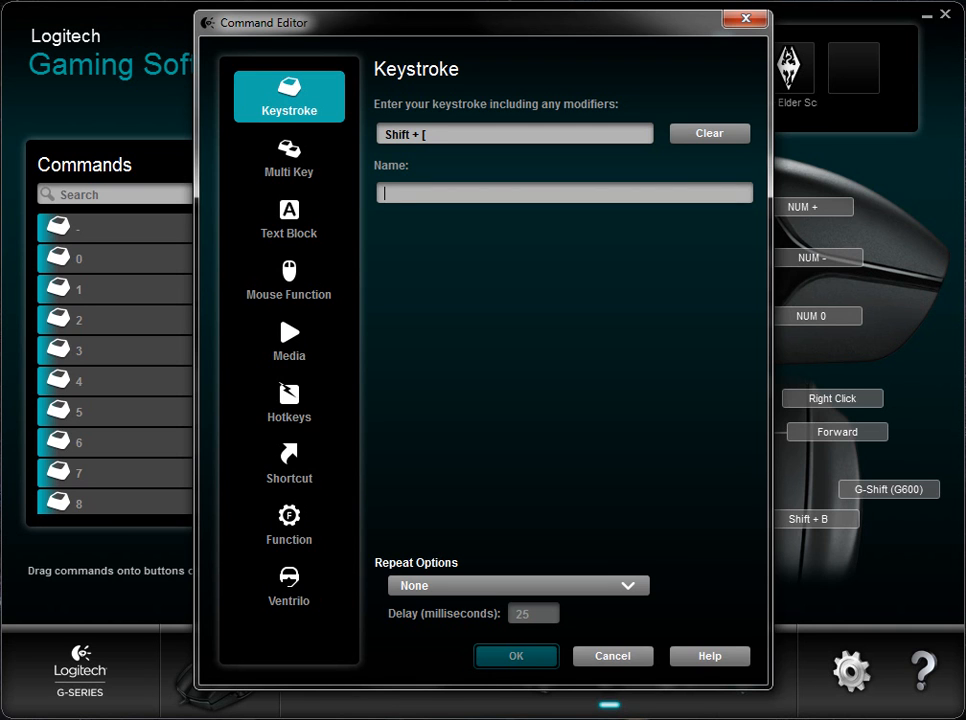
{"action": "type", "text": "A"}
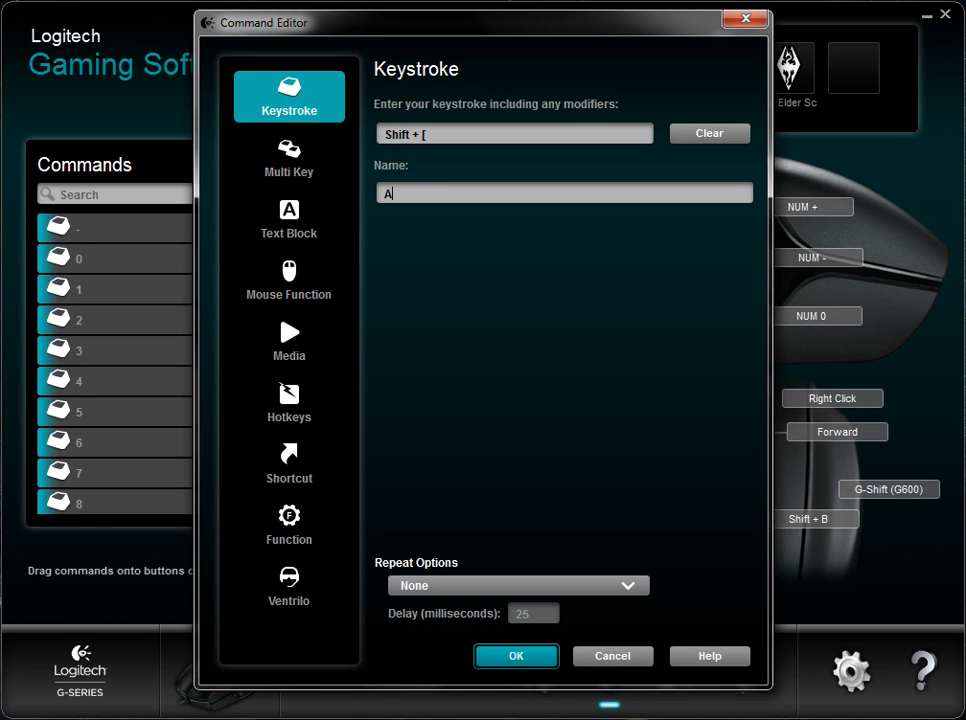
{"action": "type", "text": "lternative Toolbar 1"}
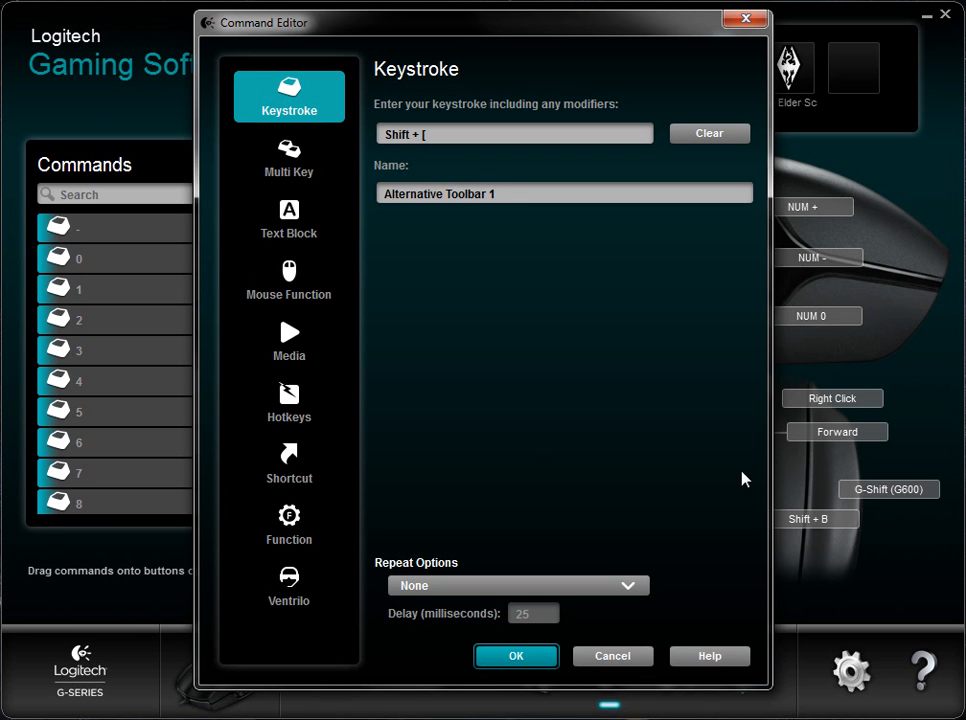
{"action": "left_click", "coordinate": [514, 660]}
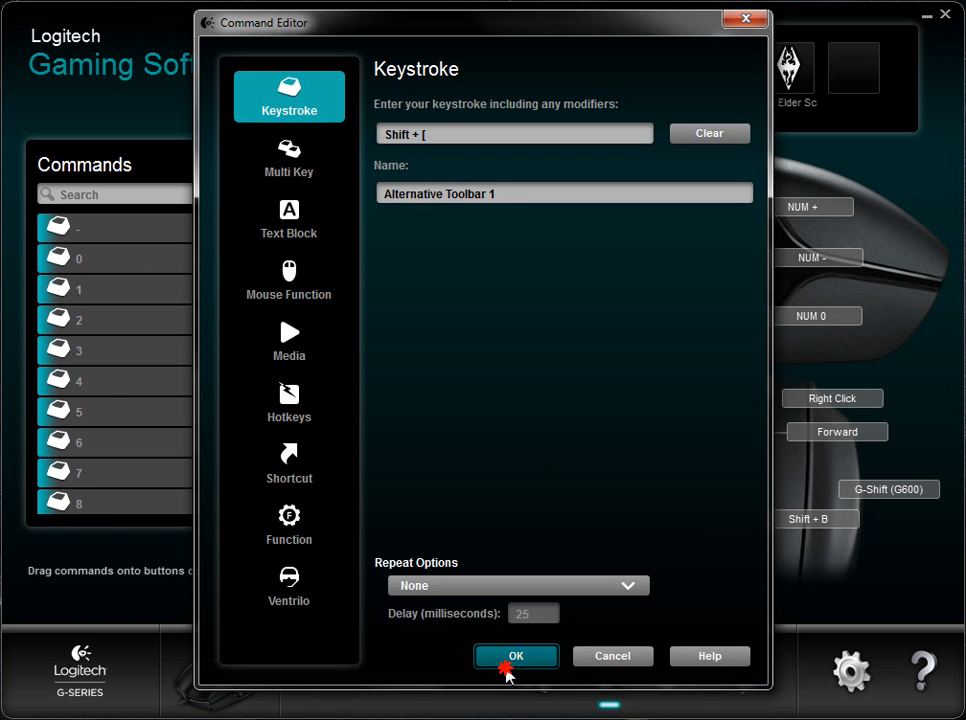
{"action": "mouse_move", "coordinate": [593, 315]}
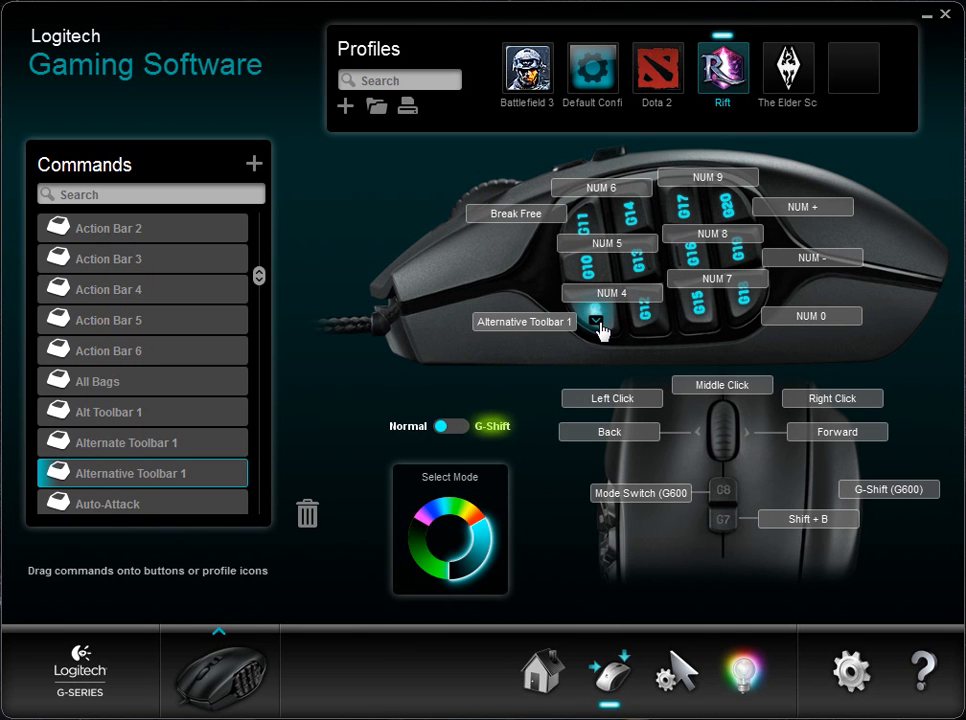
{"action": "left_click", "coordinate": [589, 274]}
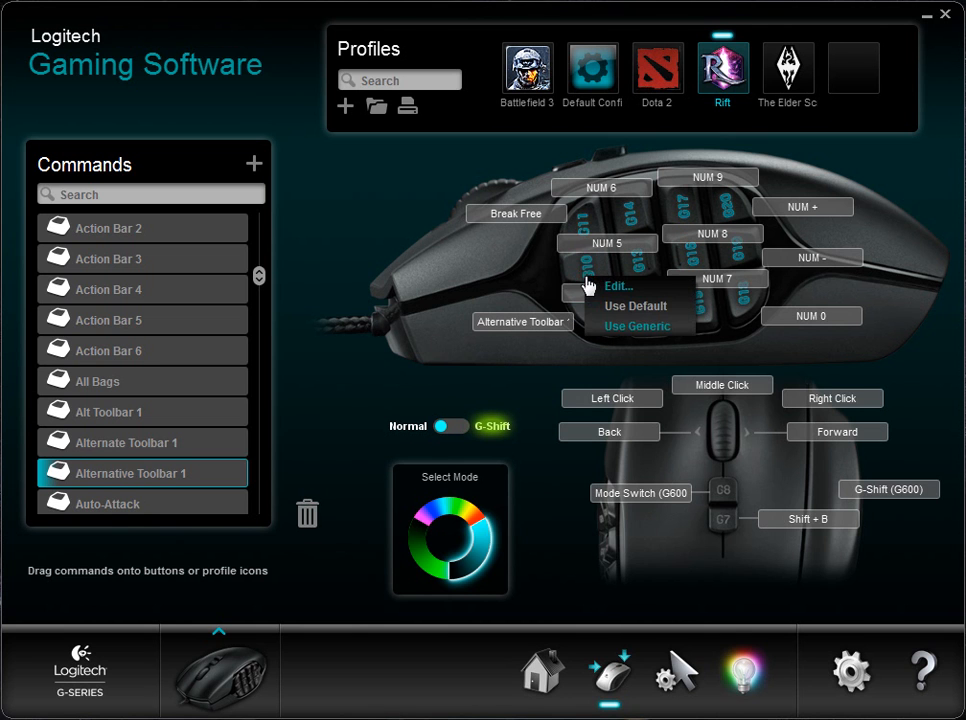
{"action": "left_click", "coordinate": [608, 287]}
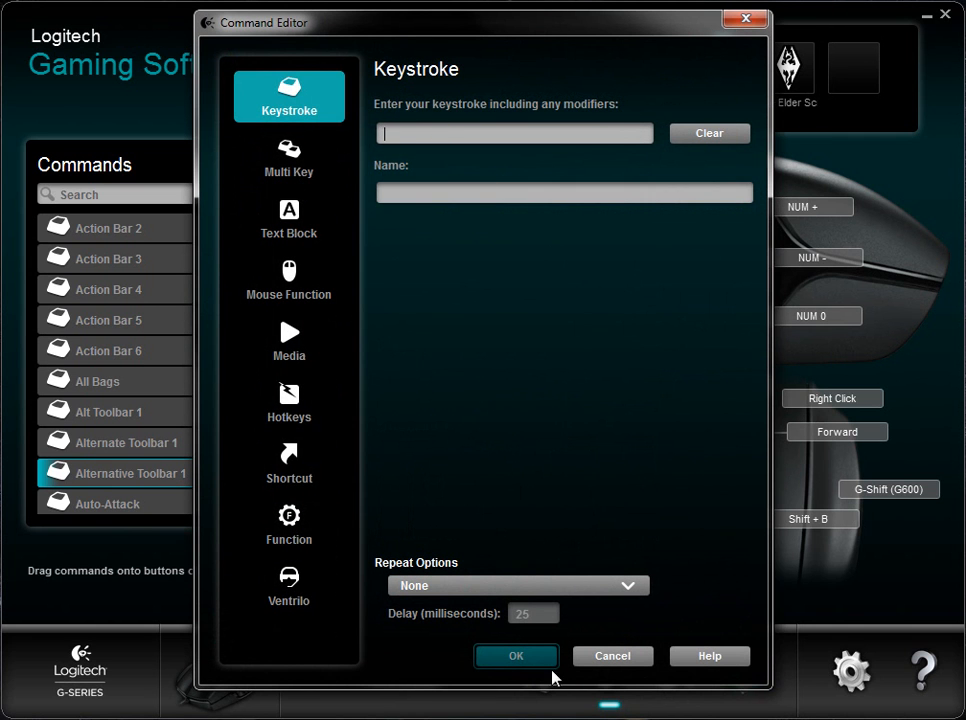
{"action": "left_click", "coordinate": [588, 656]}
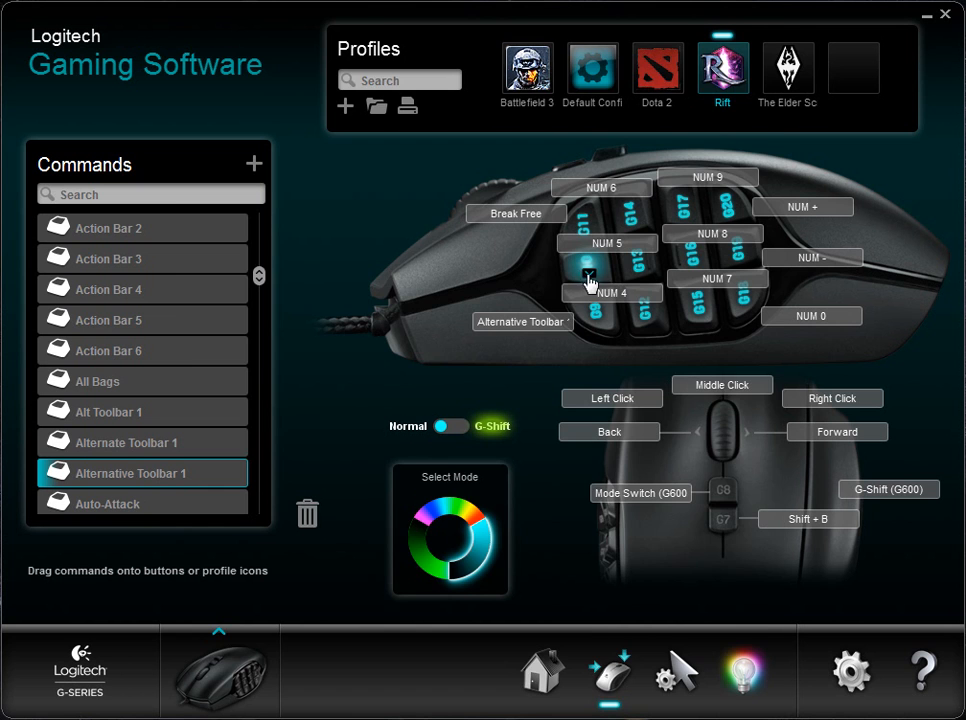
Start a Multi Key command for G10 and name it "Combat Finisher"
{"action": "double_click", "coordinate": [593, 280]}
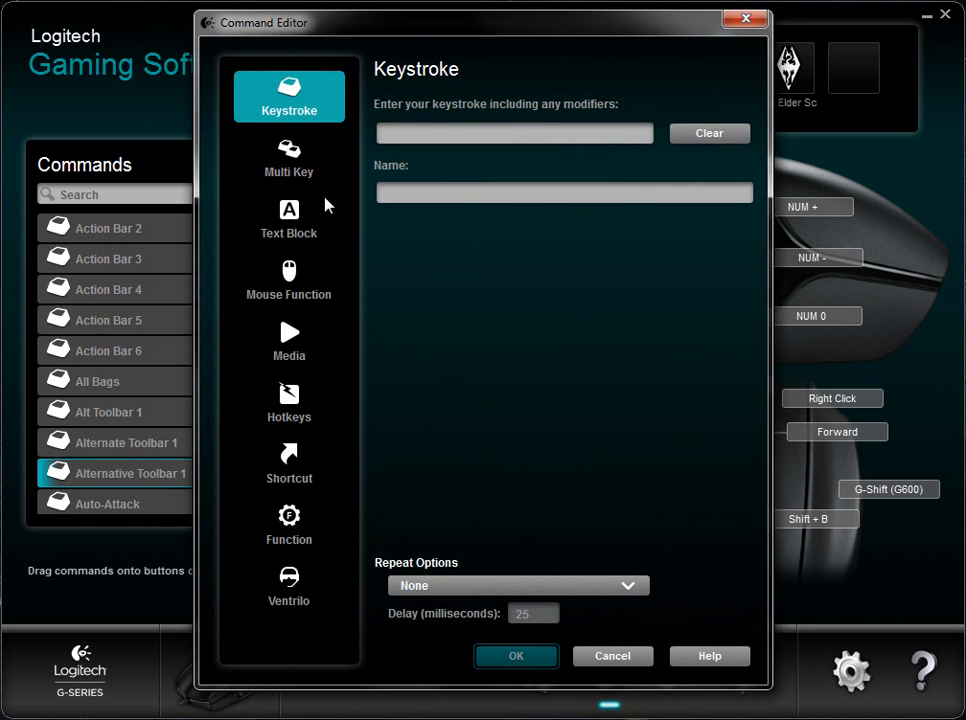
{"action": "left_click", "coordinate": [295, 175]}
{"action": "left_click", "coordinate": [452, 126]}
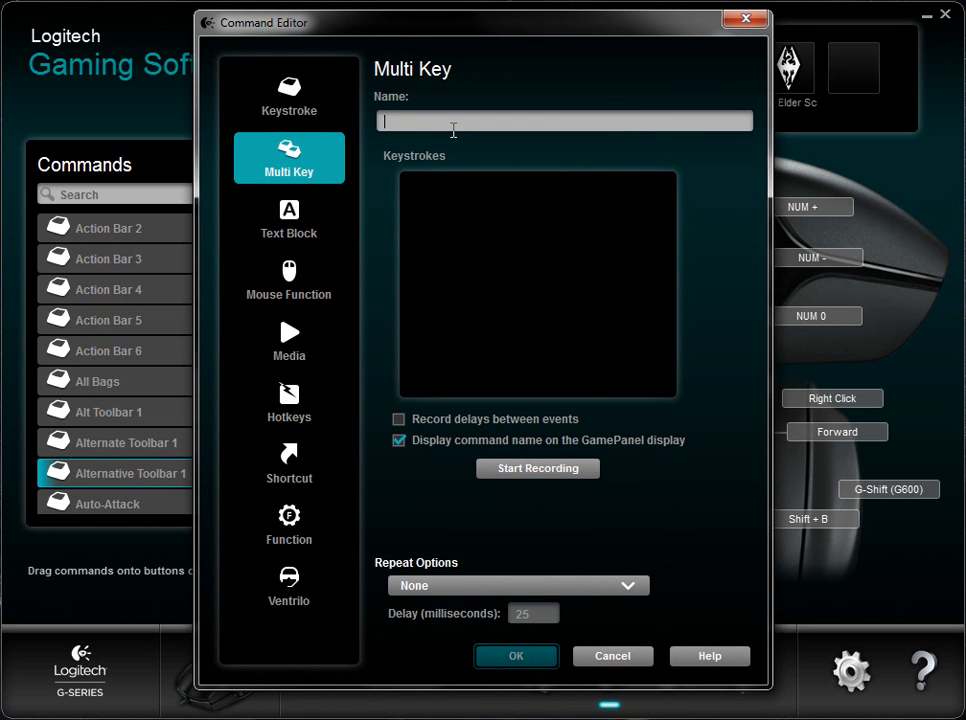
{"action": "type", "text": "Finis"}
{"action": "key", "text": "ctrl+a"}
{"action": "type", "text": "Combat Finicher"}
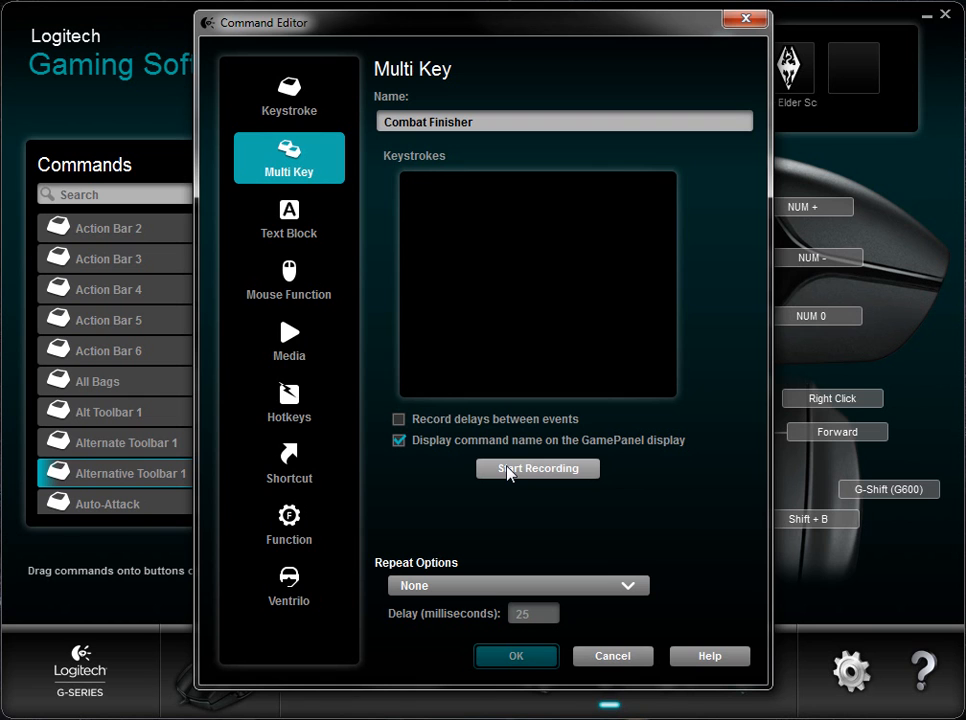
Record the keystroke sequence 1, 2, 3, 4, 5, Shift + [ for Combat Finisher and save the command
{"action": "left_click", "coordinate": [507, 468]}
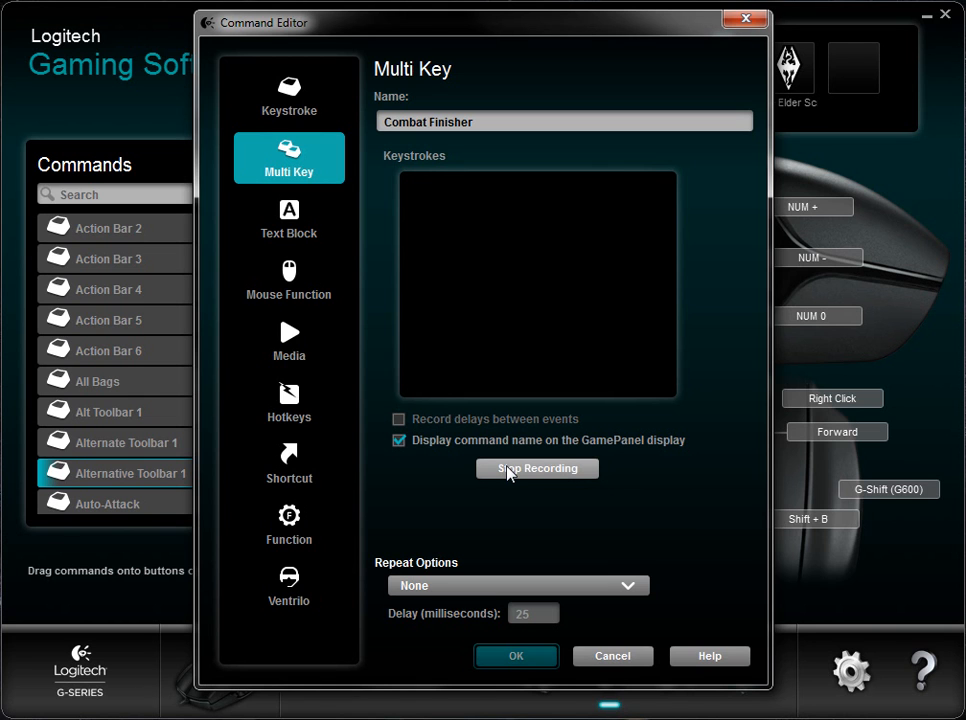
{"action": "key", "text": "1"}
{"action": "key", "text": "2"}
{"action": "key", "text": "3"}
{"action": "key", "text": "4"}
{"action": "key", "text": "5"}
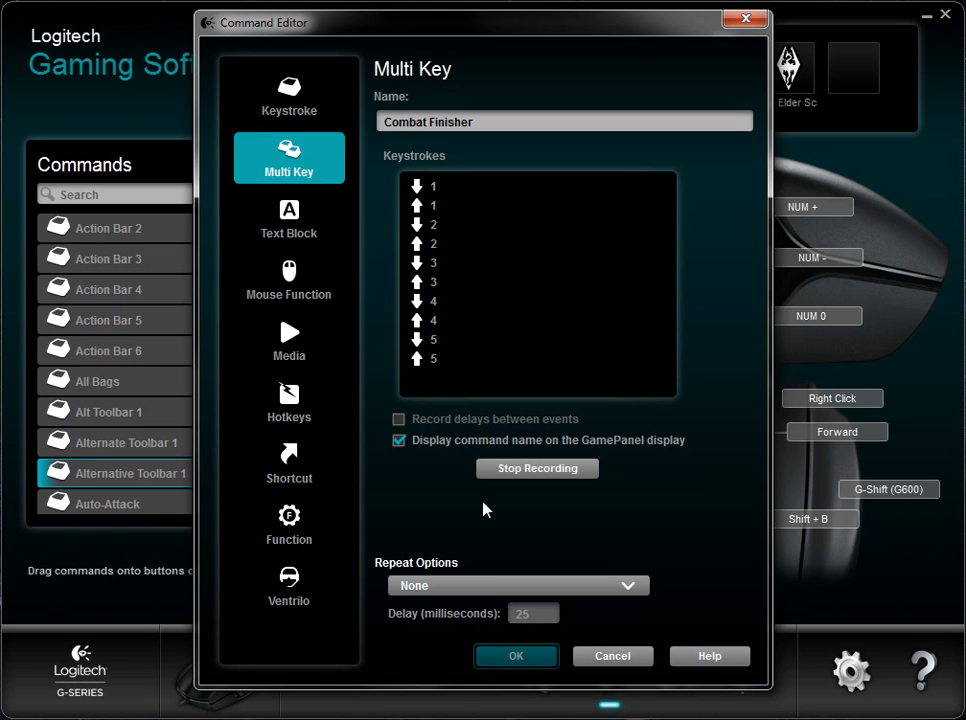
{"action": "key", "text": "shift+bracketleft"}
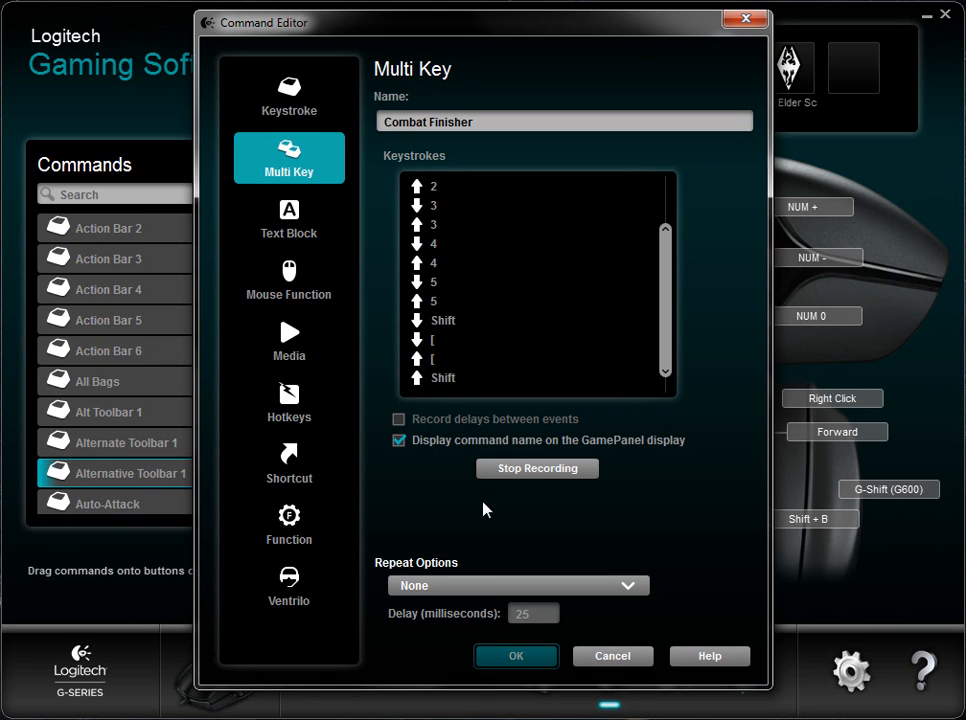
{"action": "left_click", "coordinate": [543, 469]}
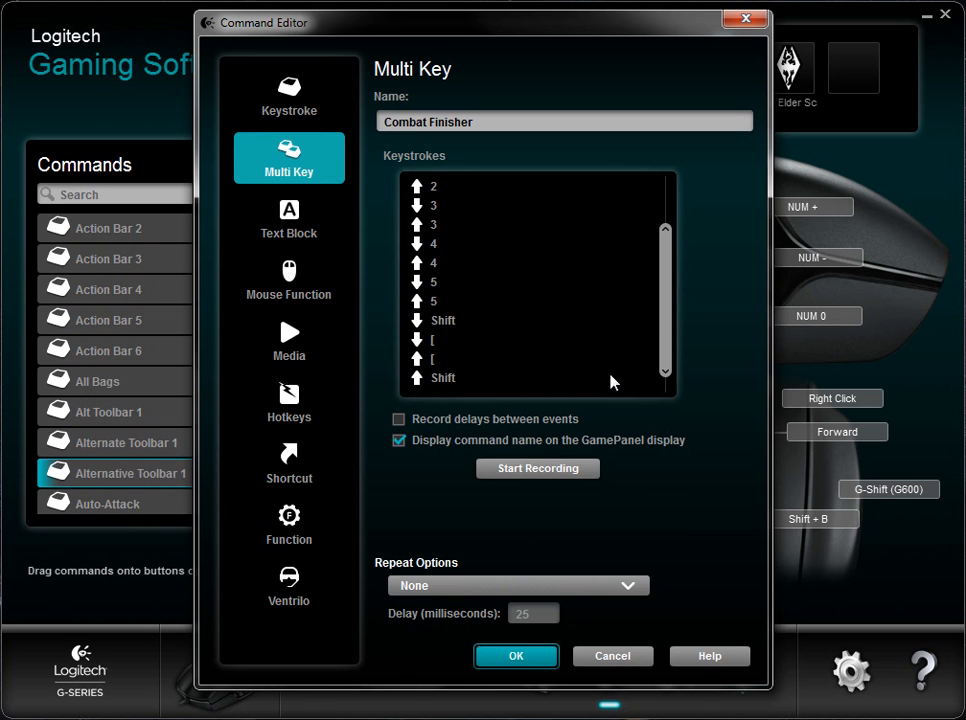
{"action": "left_click", "coordinate": [516, 657]}
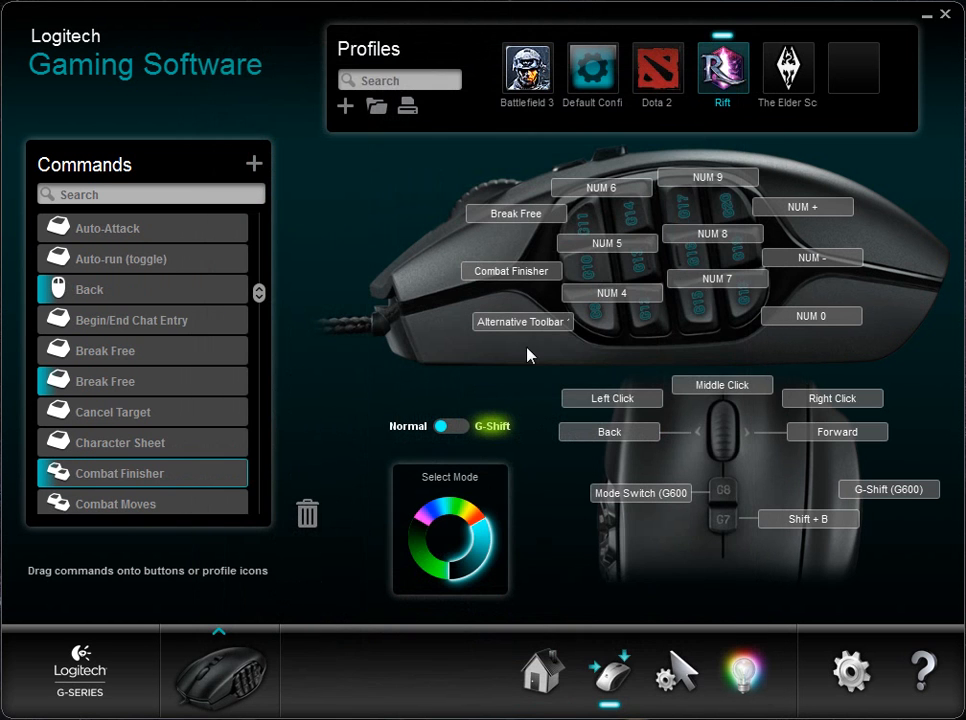
Reopen the Combat Finisher command on G10 and examine its recorded keystrokes and repeat options
{"action": "right_click", "coordinate": [590, 279]}
{"action": "left_click", "coordinate": [612, 285]}
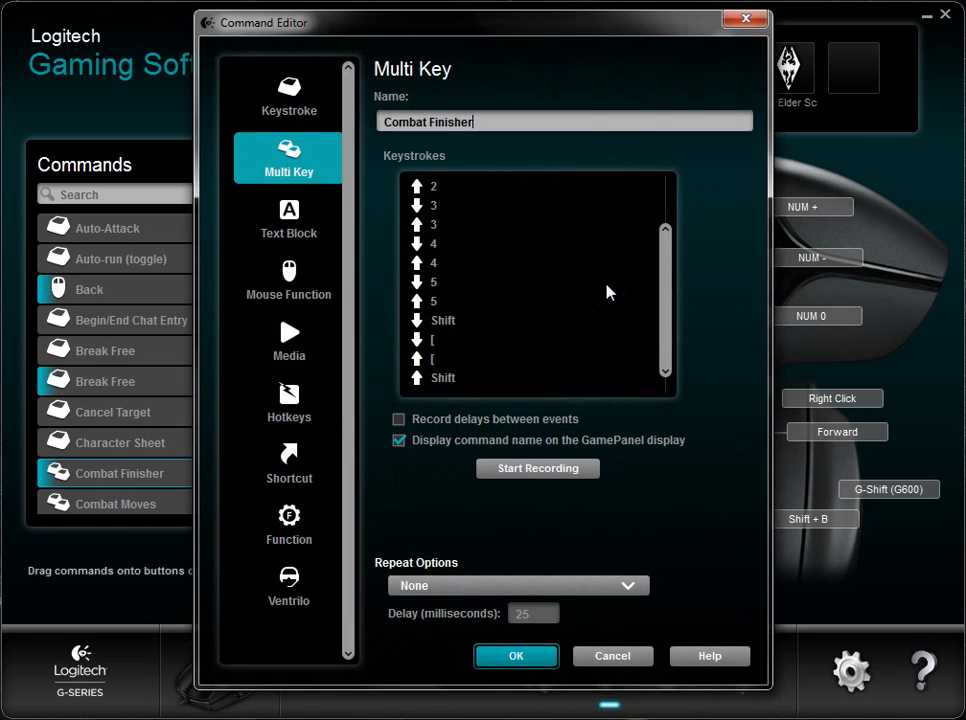
{"action": "left_click", "coordinate": [566, 307]}
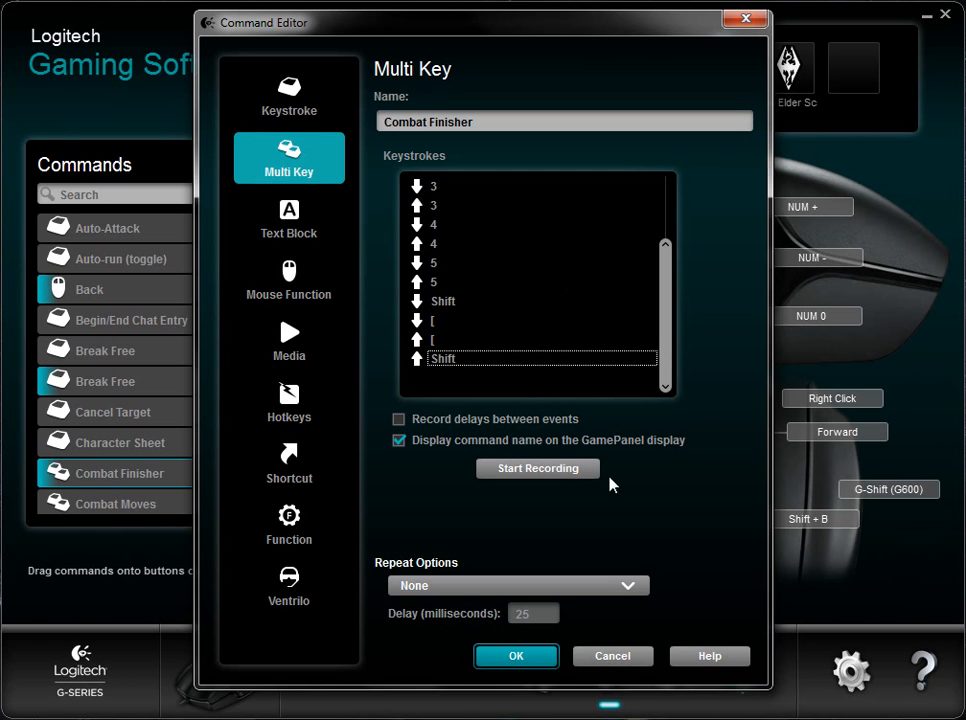
{"action": "left_click", "coordinate": [483, 586]}
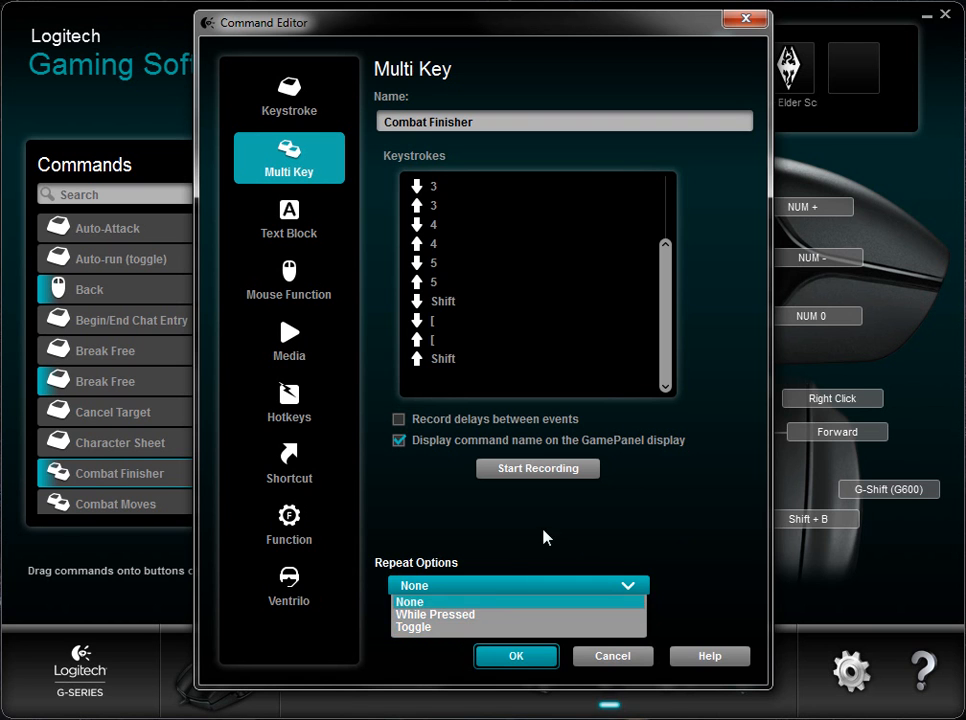
{"action": "left_click", "coordinate": [421, 556]}
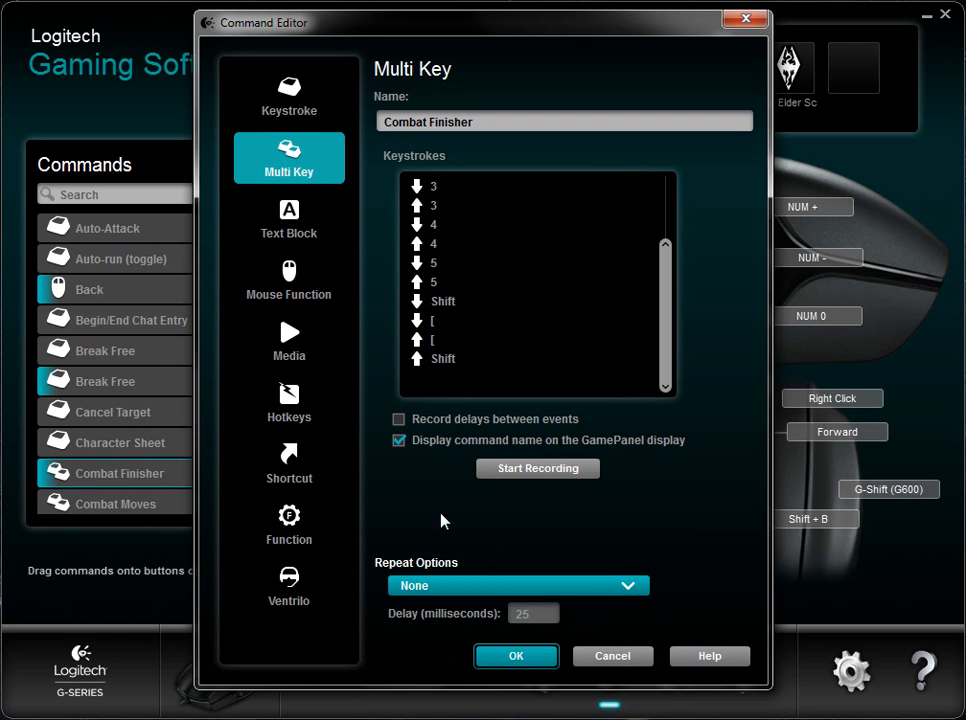
{"action": "left_click", "coordinate": [516, 665]}
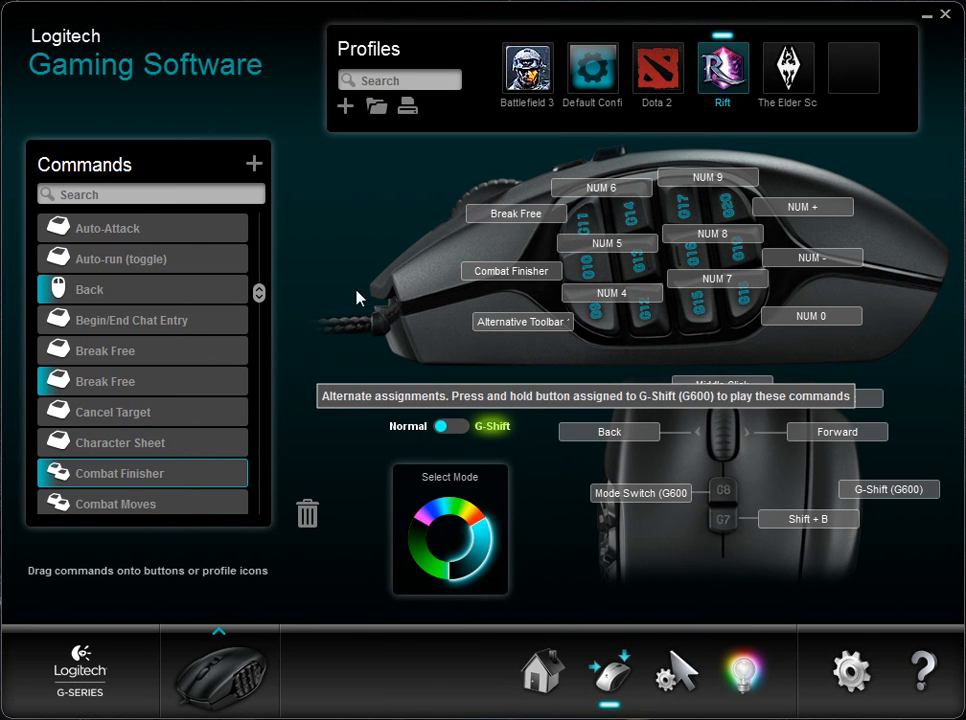
Examine the side buttons' G-Shift assignments and return to the normal assignments
{"action": "left_click", "coordinate": [505, 415]}
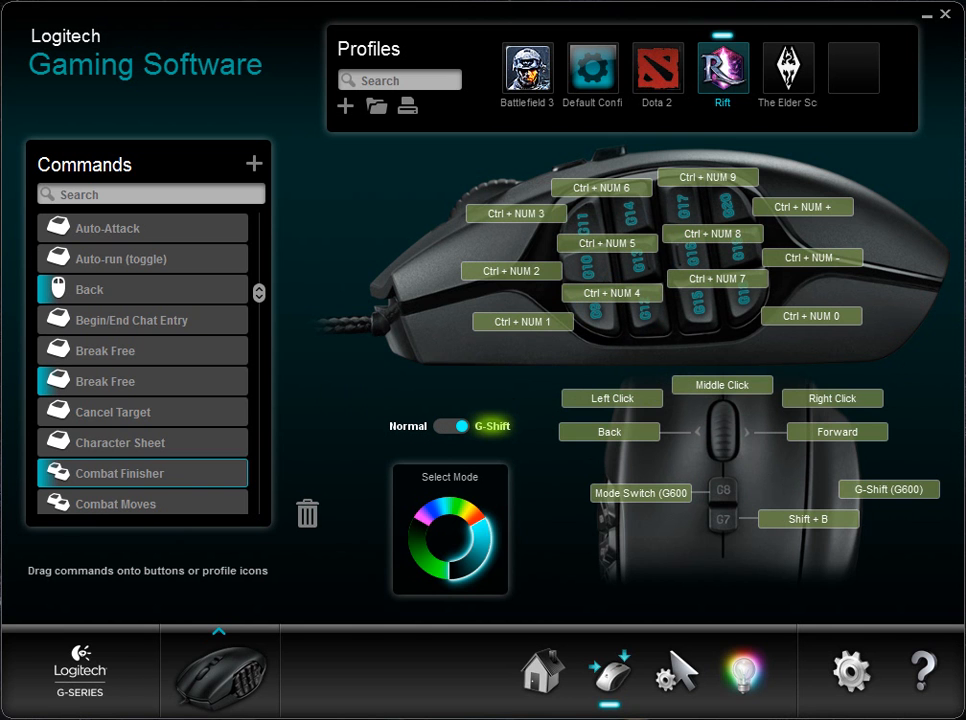
{"action": "left_click", "coordinate": [451, 426]}
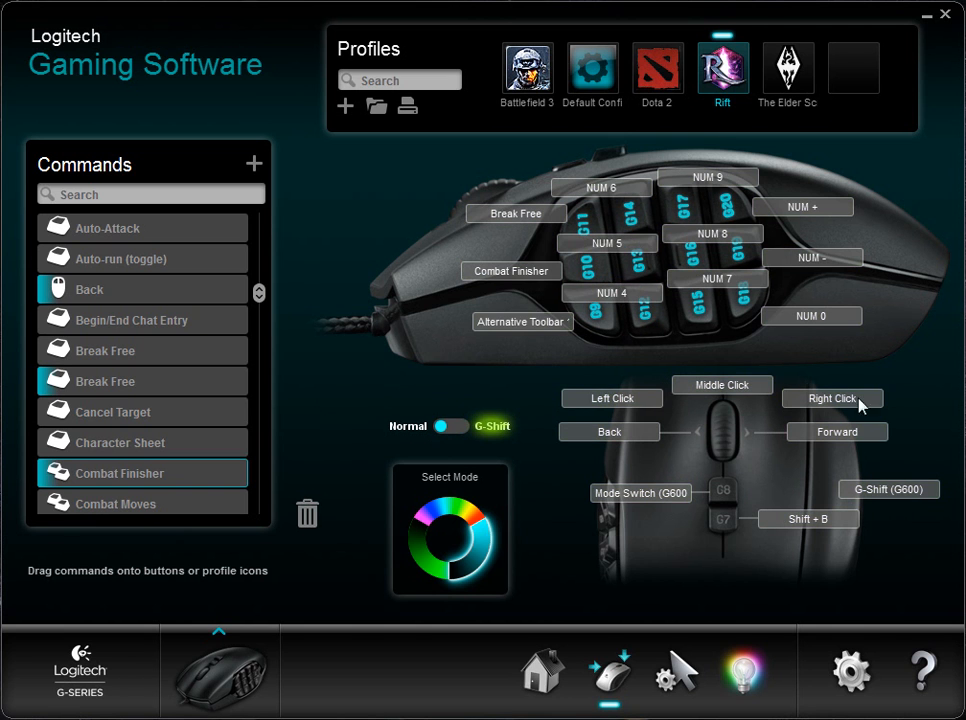
{"action": "left_click", "coordinate": [495, 426]}
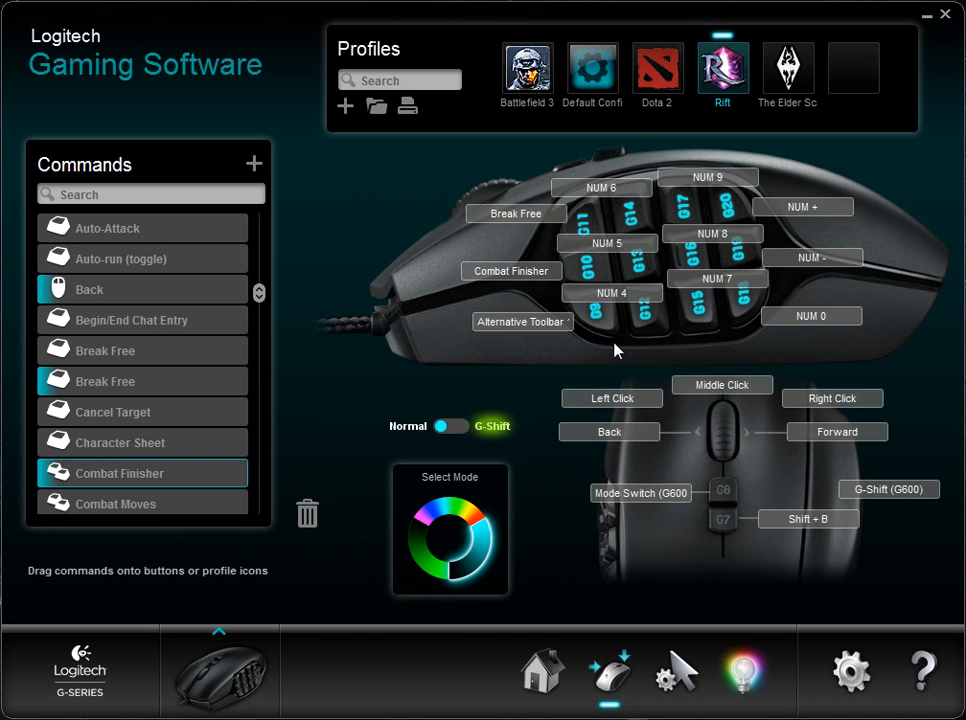
Try a higher number of DPI sensitivity levels in the pointer settings and return it to 3
{"action": "left_click", "coordinate": [683, 662]}
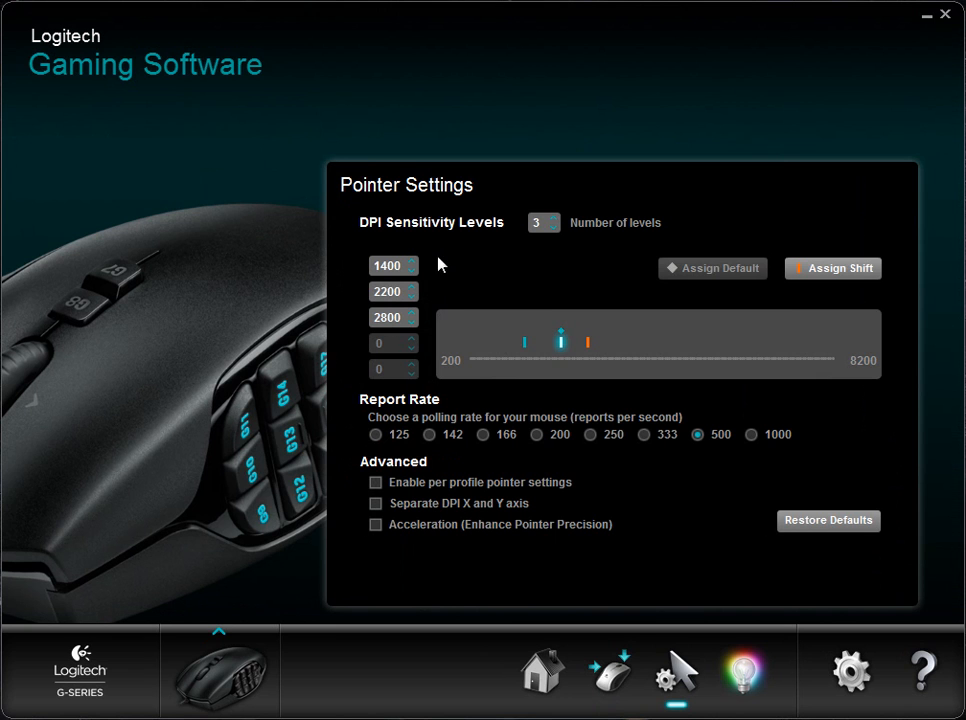
{"action": "left_click", "coordinate": [387, 265]}
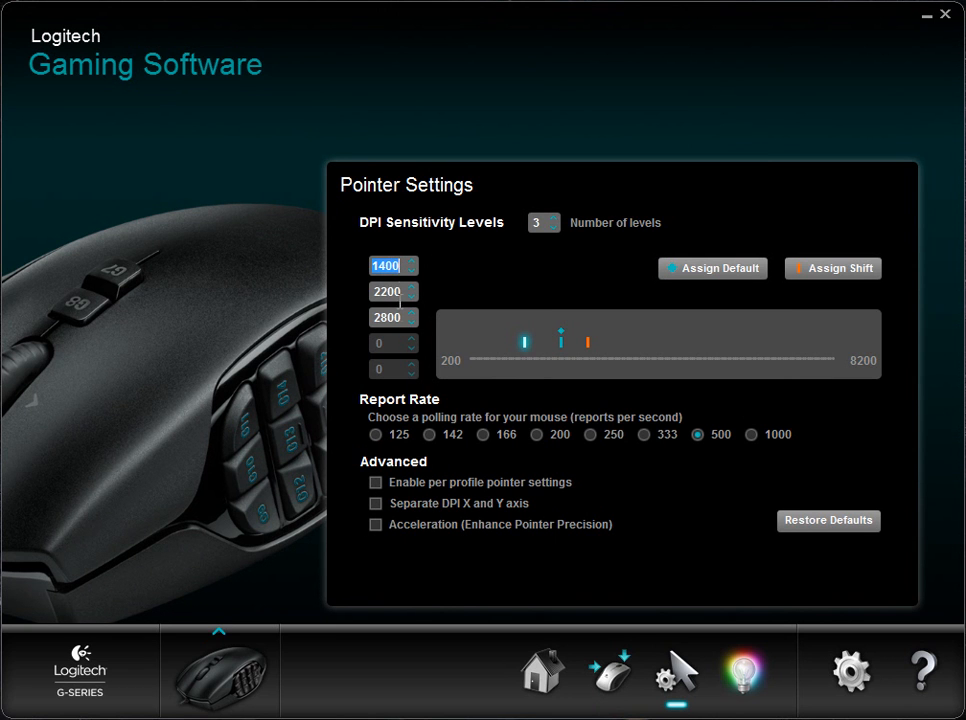
{"action": "left_click", "coordinate": [553, 217]}
{"action": "left_click", "coordinate": [553, 217]}
{"action": "left_click", "coordinate": [554, 228]}
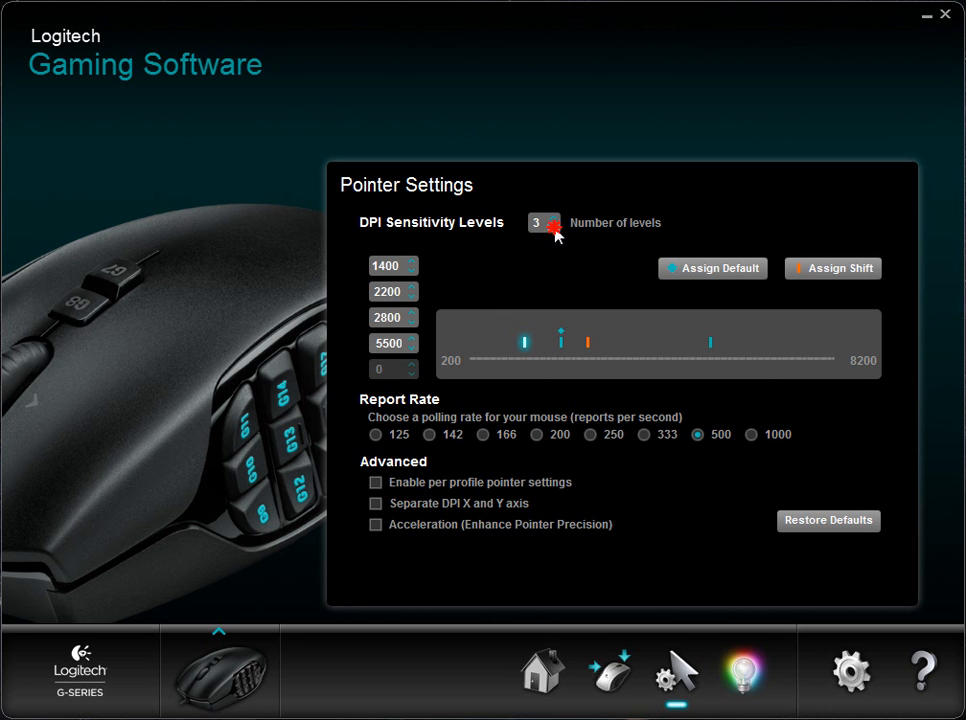
{"action": "left_click", "coordinate": [554, 228]}
Examine the 1400, 2200 and 2800 DPI levels and their default and shift assignments
{"action": "mouse_move", "coordinate": [402, 266]}
{"action": "left_mouse_down"}
{"action": "mouse_move", "coordinate": [449, 275]}
{"action": "mouse_move", "coordinate": [351, 278]}
{"action": "left_mouse_up"}
{"action": "left_click", "coordinate": [376, 262]}
{"action": "double_click", "coordinate": [376, 262]}
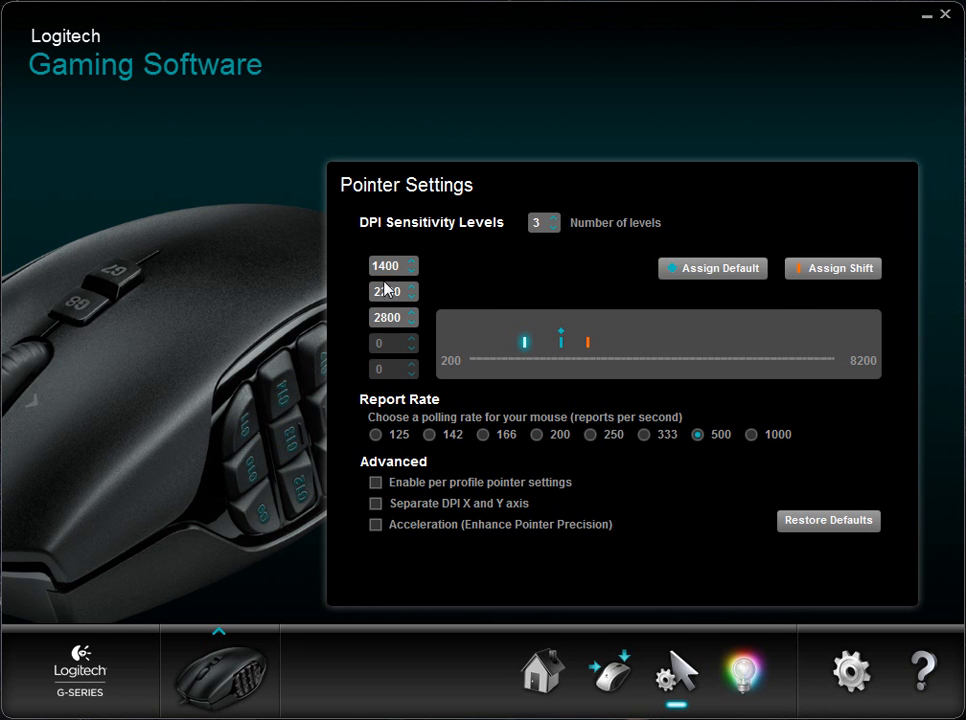
{"action": "left_click", "coordinate": [389, 290]}
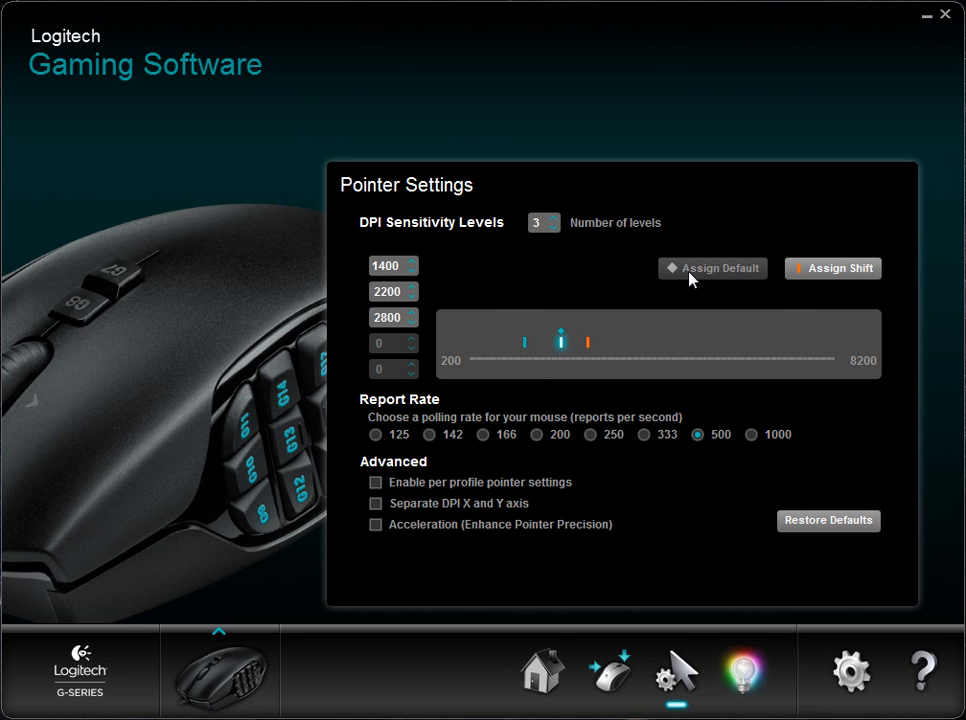
{"action": "left_click", "coordinate": [378, 324]}
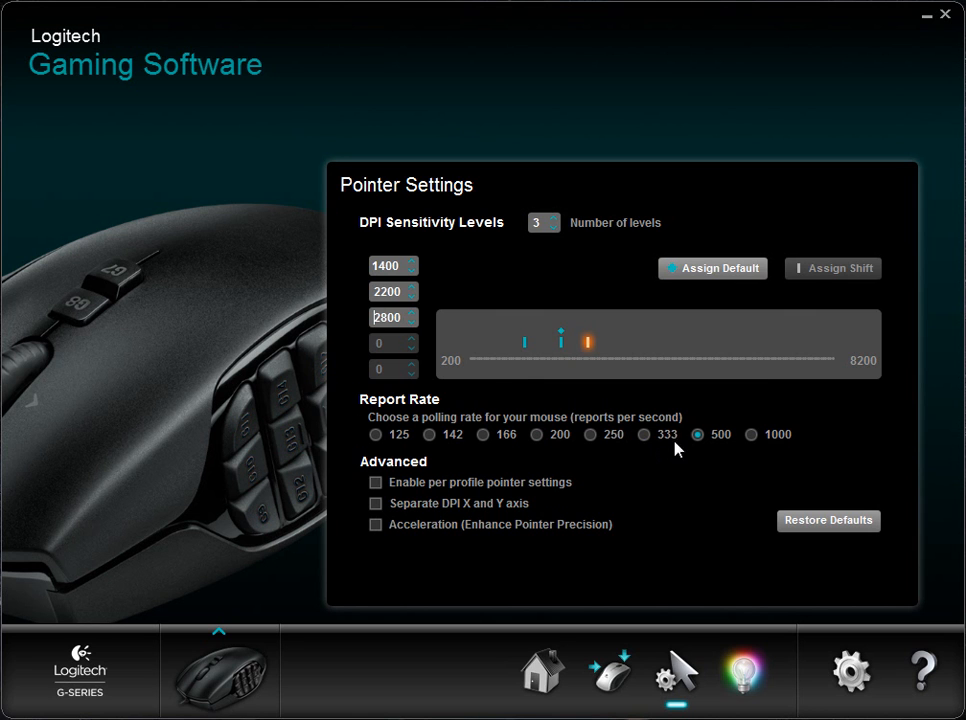
Try a report rate of 1000 reports per second and return it to 500
{"action": "left_click", "coordinate": [778, 434]}
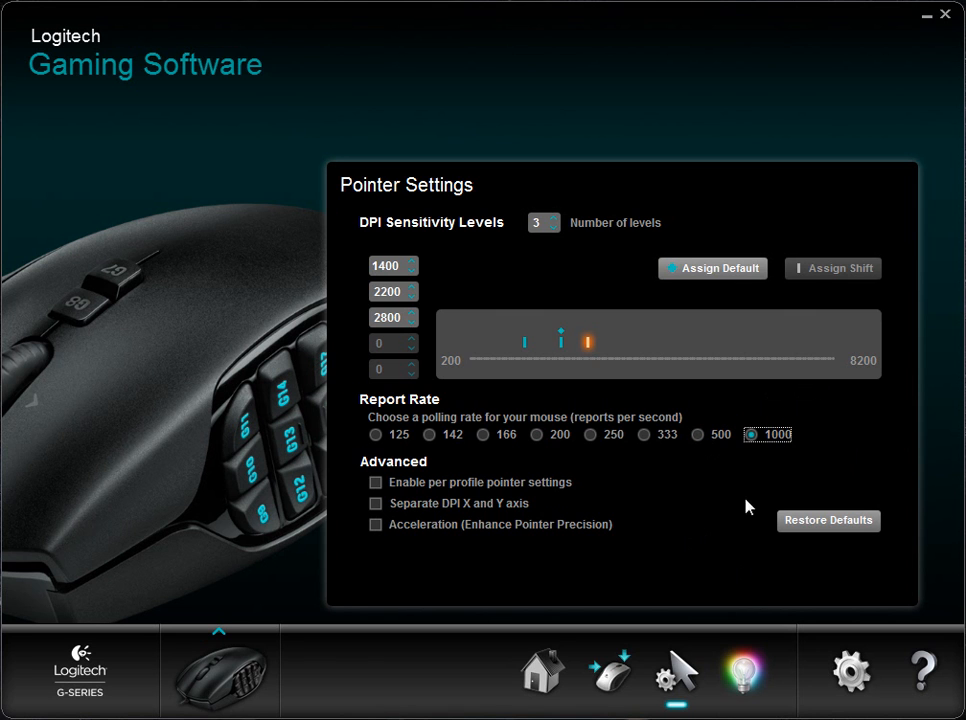
{"action": "left_click", "coordinate": [720, 435]}
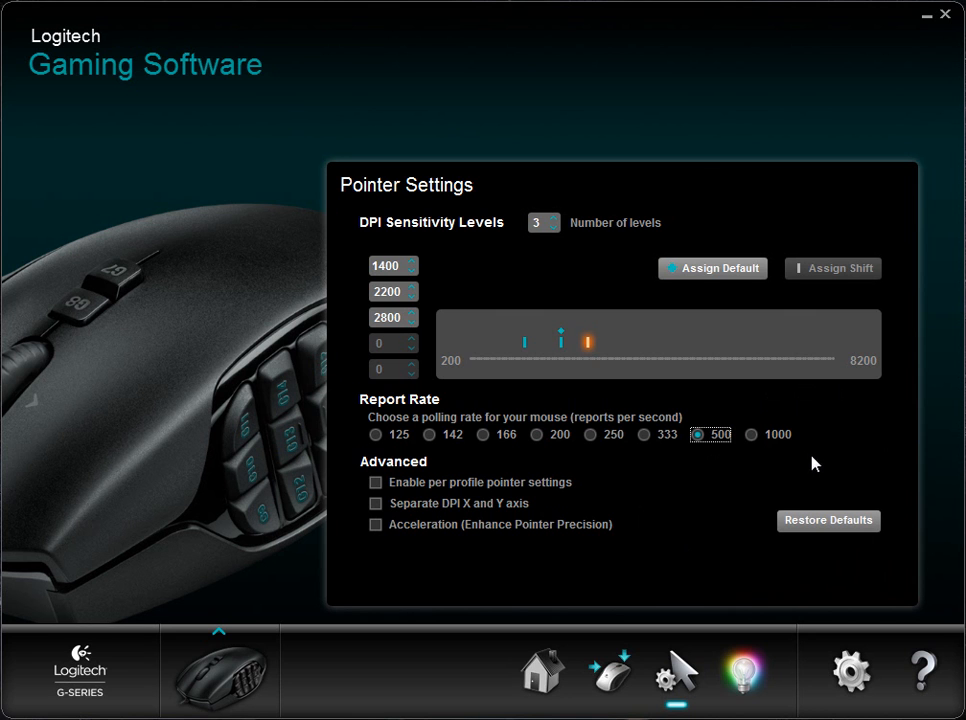
Try per profile pointer settings, compare the Dota 2 and Rift profiles, and disable the option again
{"action": "left_click", "coordinate": [375, 484]}
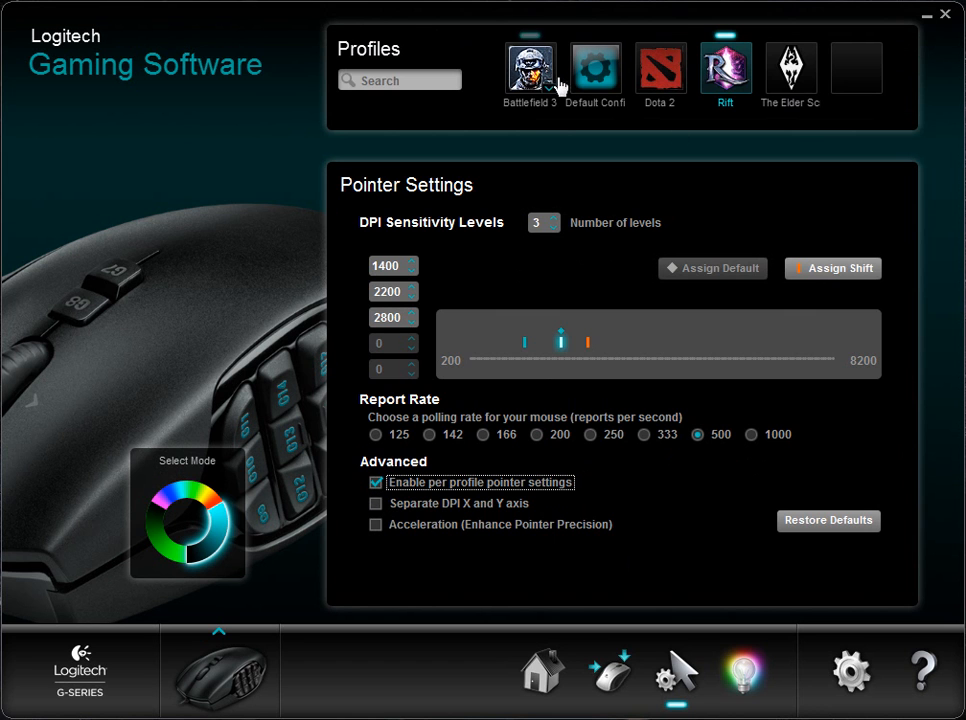
{"action": "left_click", "coordinate": [672, 65]}
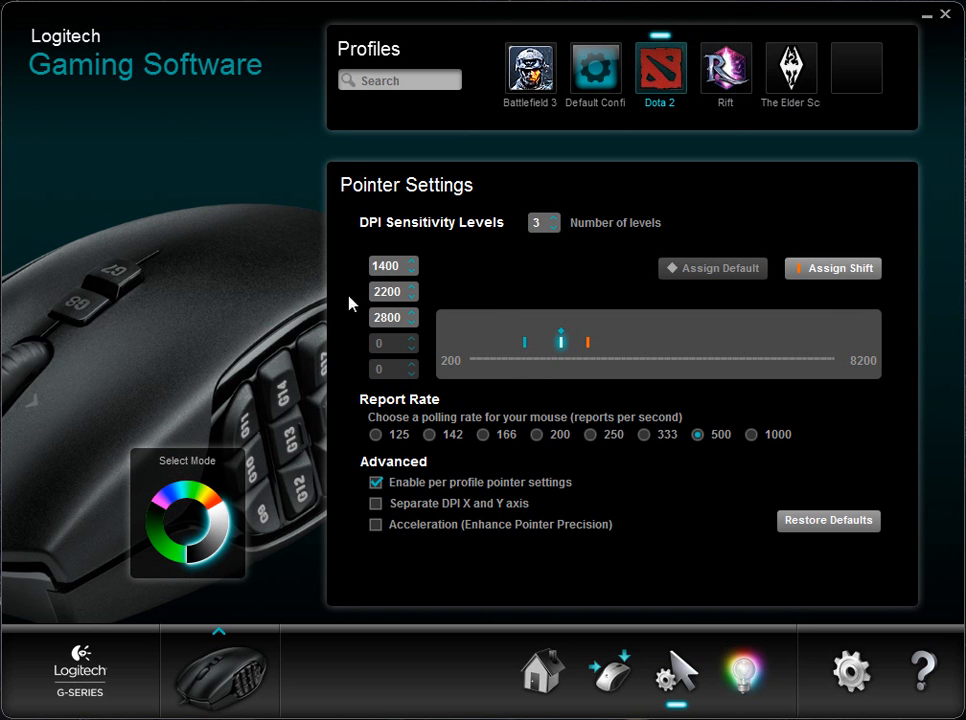
{"action": "left_click", "coordinate": [705, 67]}
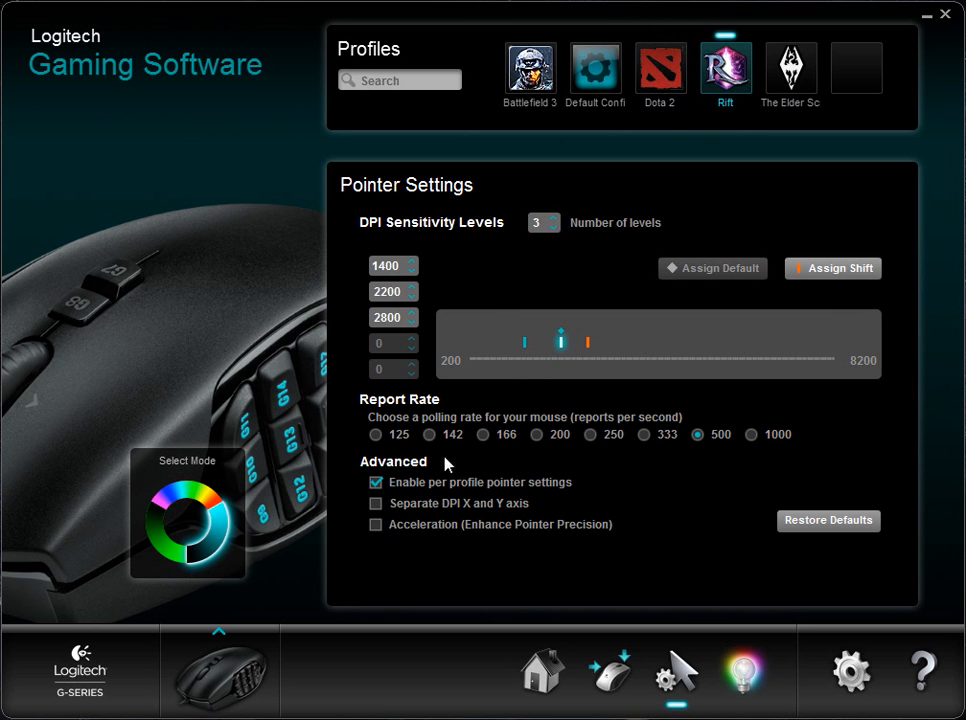
{"action": "left_click", "coordinate": [430, 483]}
Set the mouse backlight colour to pure red with red 255, green 0 and blue 0
{"action": "left_click", "coordinate": [741, 670]}
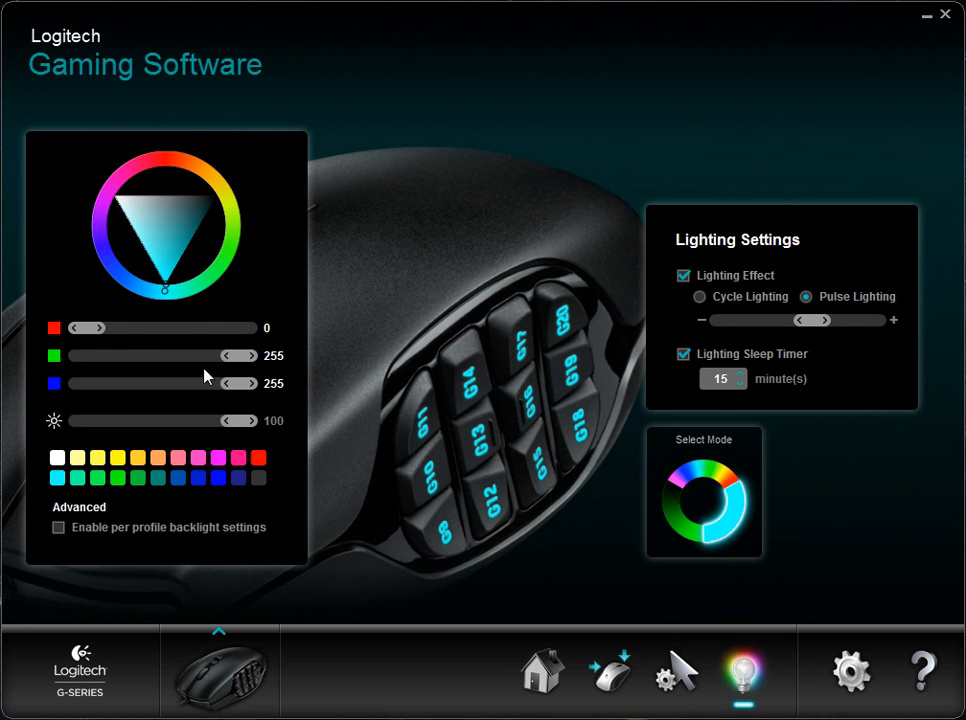
{"action": "left_click_drag", "start_coordinate": [103, 337], "coordinate": [319, 345]}
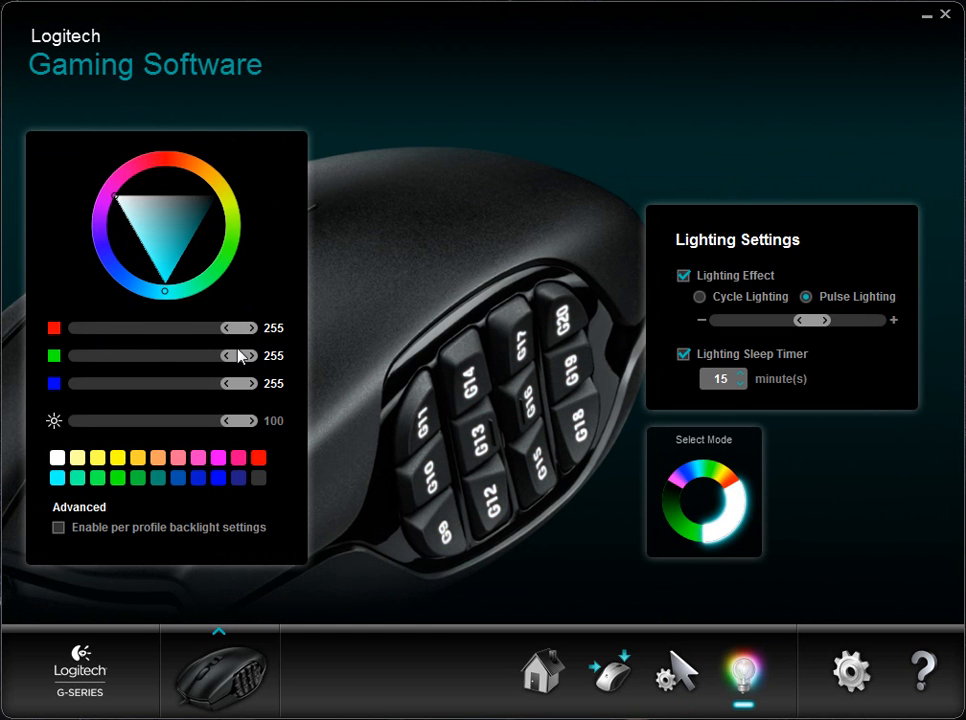
{"action": "left_click_drag", "start_coordinate": [240, 356], "coordinate": [13, 334]}
{"action": "left_click_drag", "start_coordinate": [240, 384], "coordinate": [26, 371]}
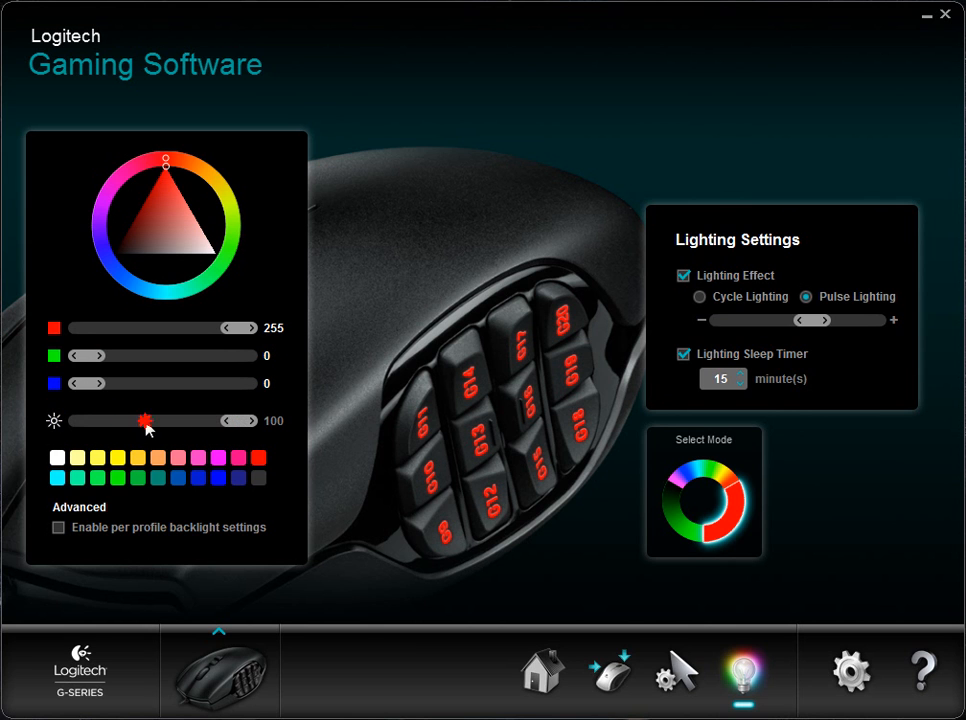
{"action": "left_click_drag", "start_coordinate": [83, 384], "coordinate": [206, 397]}
Try the backlight brightness adjustment with the lighting effect disabled, and re-enable the effect
{"action": "left_click", "coordinate": [683, 275]}
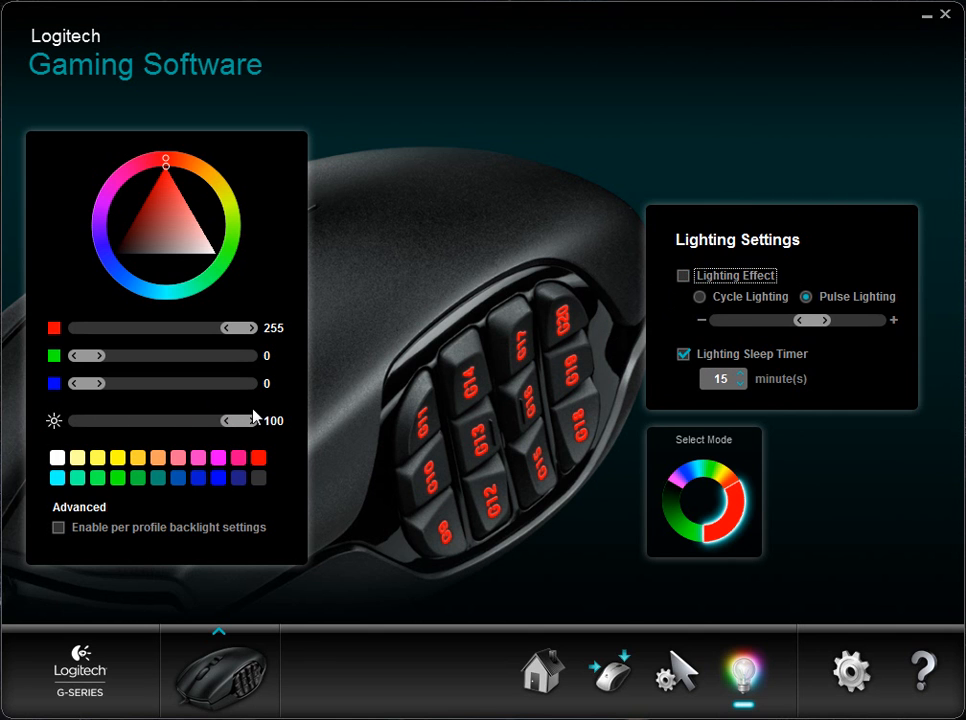
{"action": "left_click_drag", "start_coordinate": [231, 423], "coordinate": [428, 367]}
{"action": "left_click", "coordinate": [740, 276]}
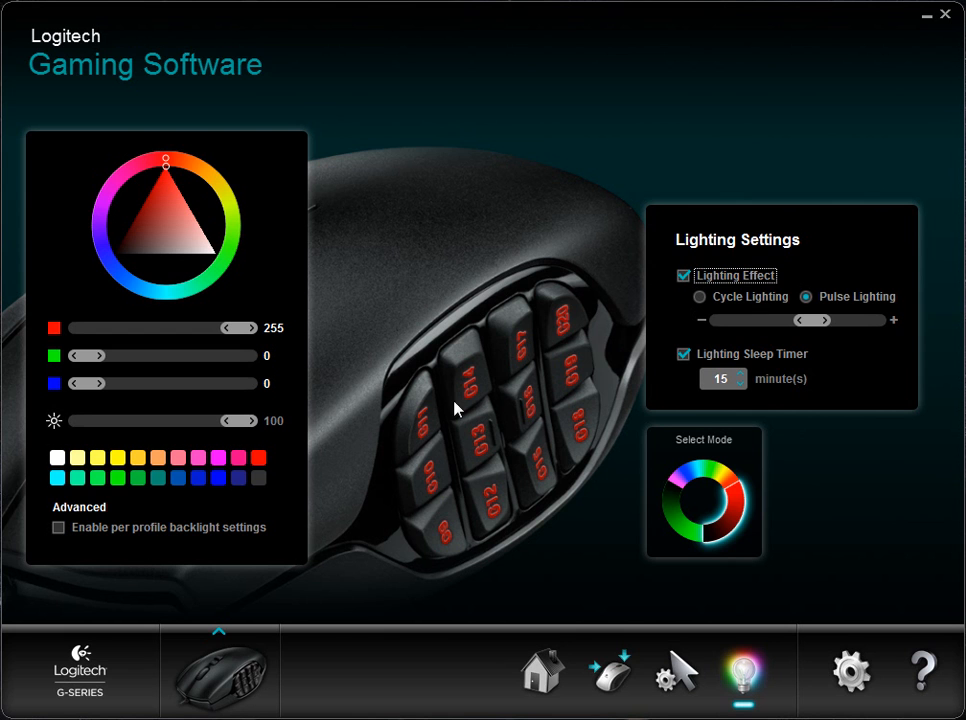
Try Cycle Lighting, return to Pulse Lighting and raise the effect's rate to its maximum
{"action": "left_click", "coordinate": [772, 298]}
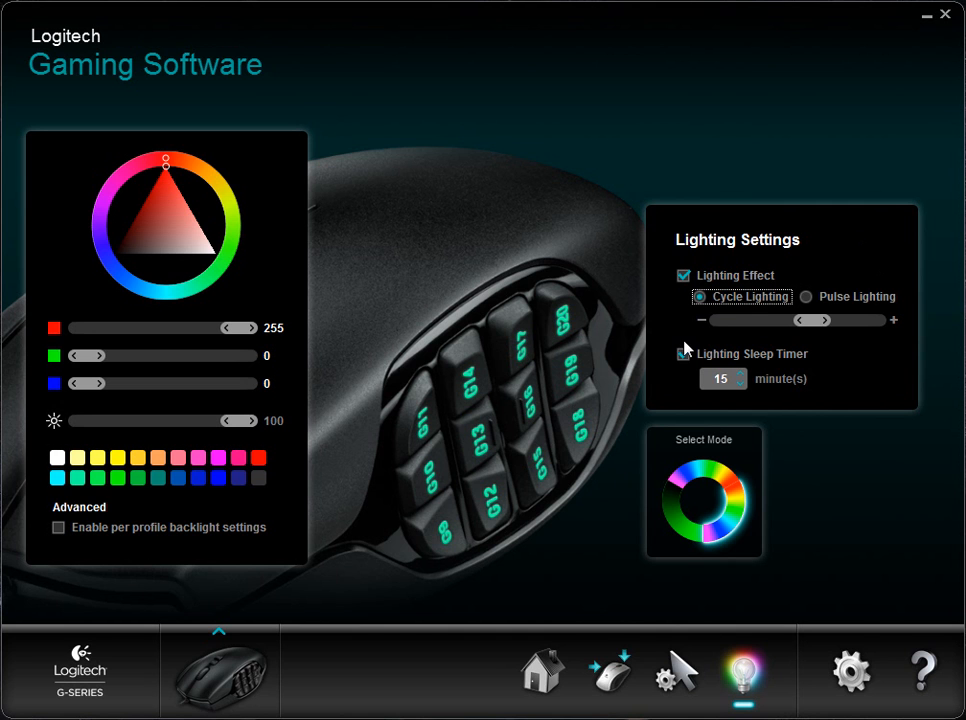
{"action": "left_click", "coordinate": [806, 297]}
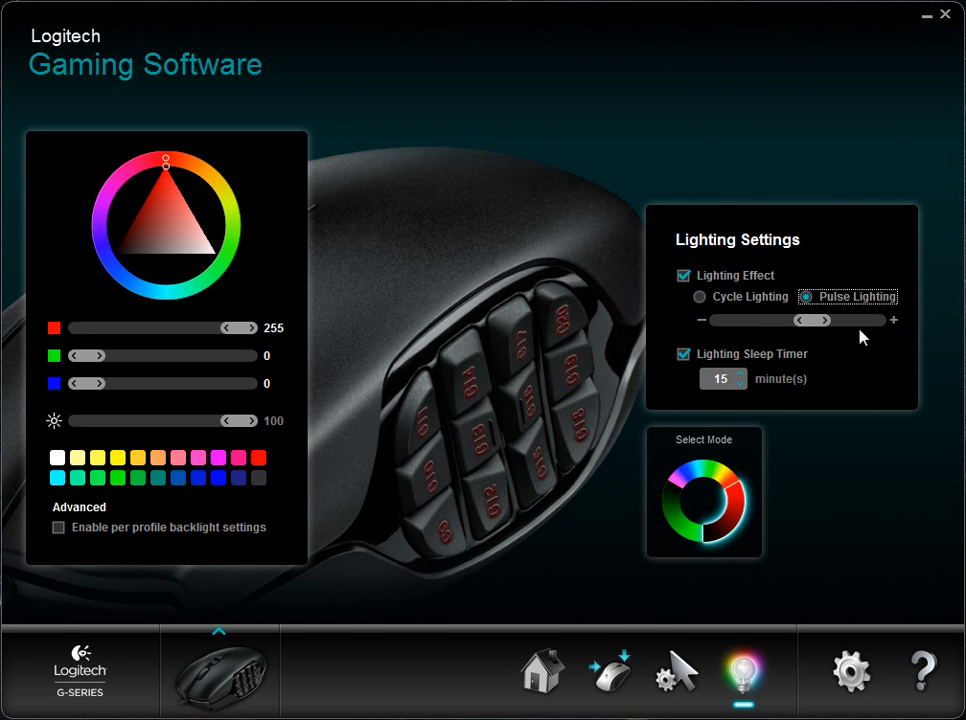
{"action": "left_click", "coordinate": [894, 320]}
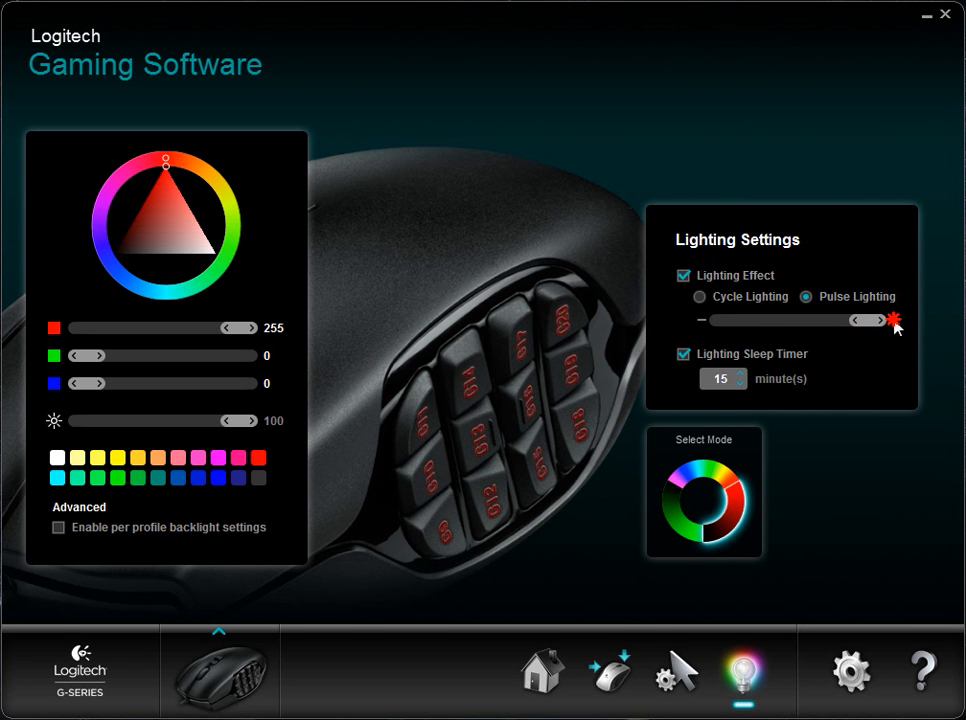
Disable the lighting effect, and briefly try per profile backlight settings before disabling that option again
{"action": "left_click", "coordinate": [726, 284]}
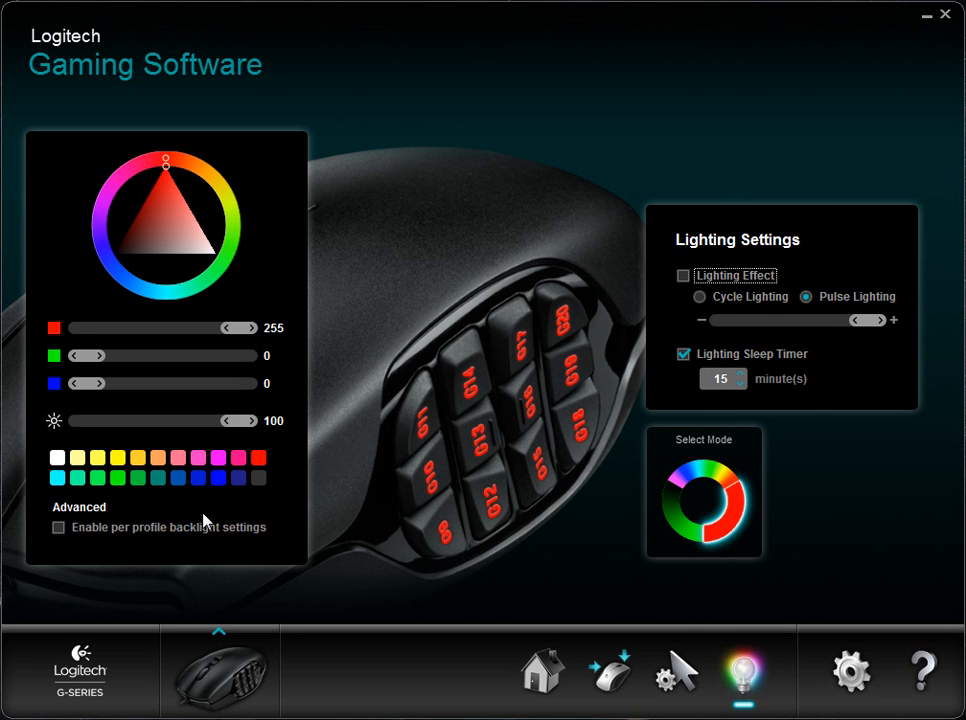
{"action": "left_click", "coordinate": [60, 528]}
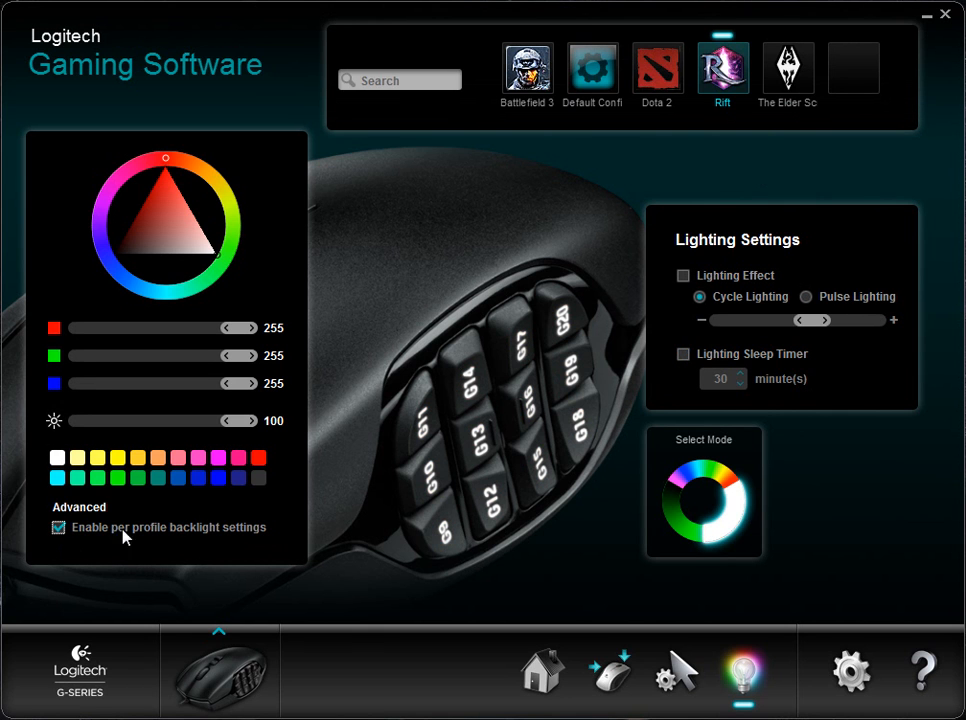
{"action": "left_click", "coordinate": [60, 528]}
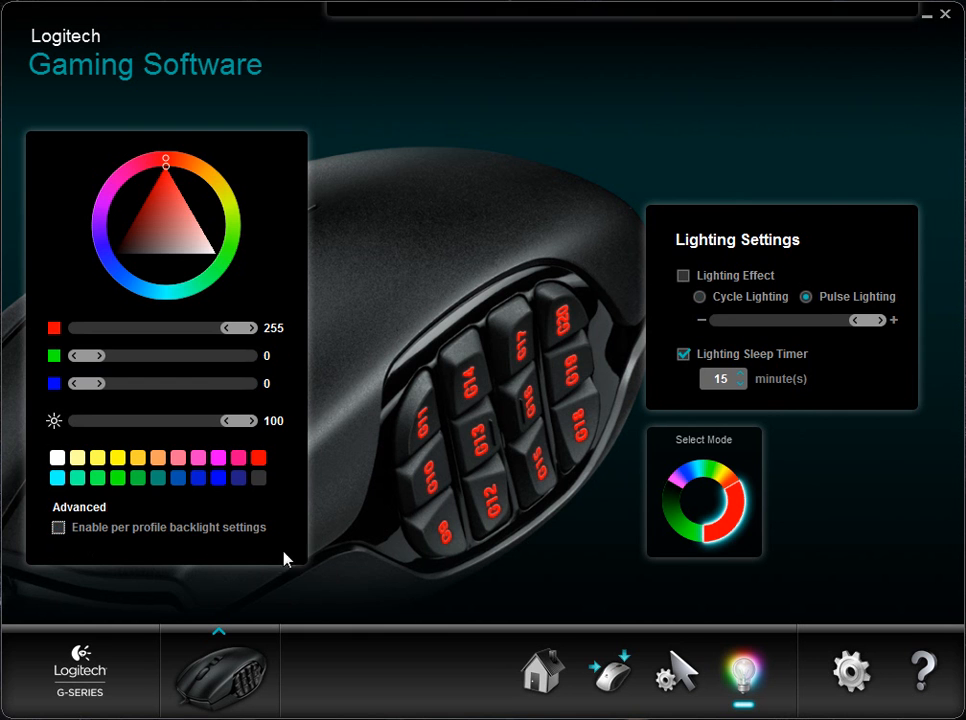
Review the illumination, angle snapping and firmware options in the G600 settings, and close the settings
{"action": "left_click", "coordinate": [849, 686]}
{"action": "left_click", "coordinate": [345, 102]}
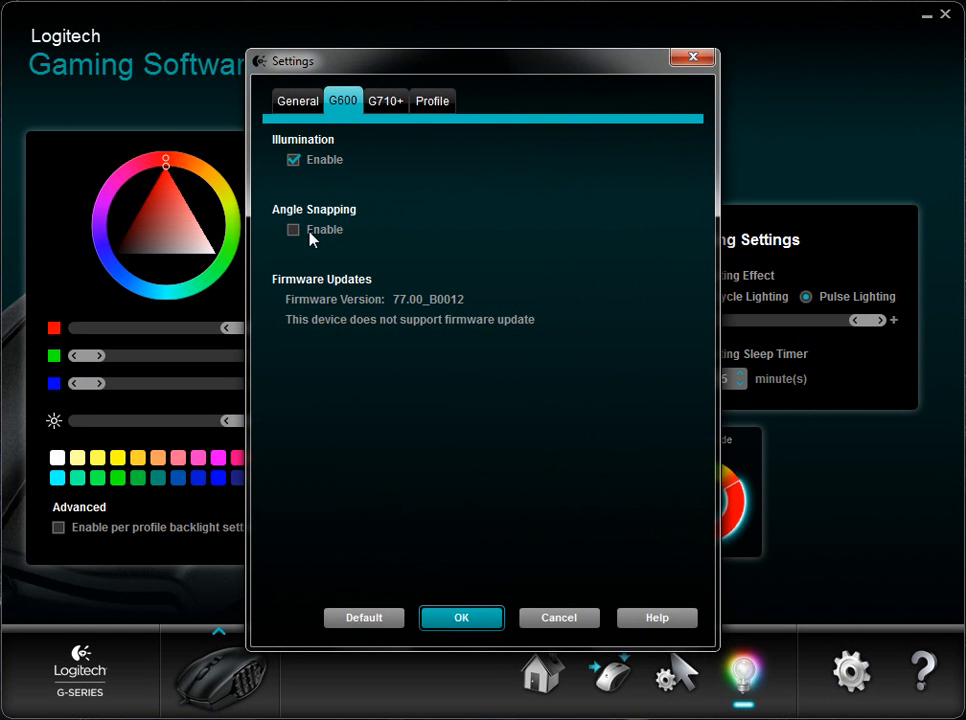
{"action": "left_click", "coordinate": [458, 620]}
Return to the mouse's home screen, view the G710+ keyboard's G-key page, and switch back to the G600 mouse
{"action": "left_click", "coordinate": [535, 678]}
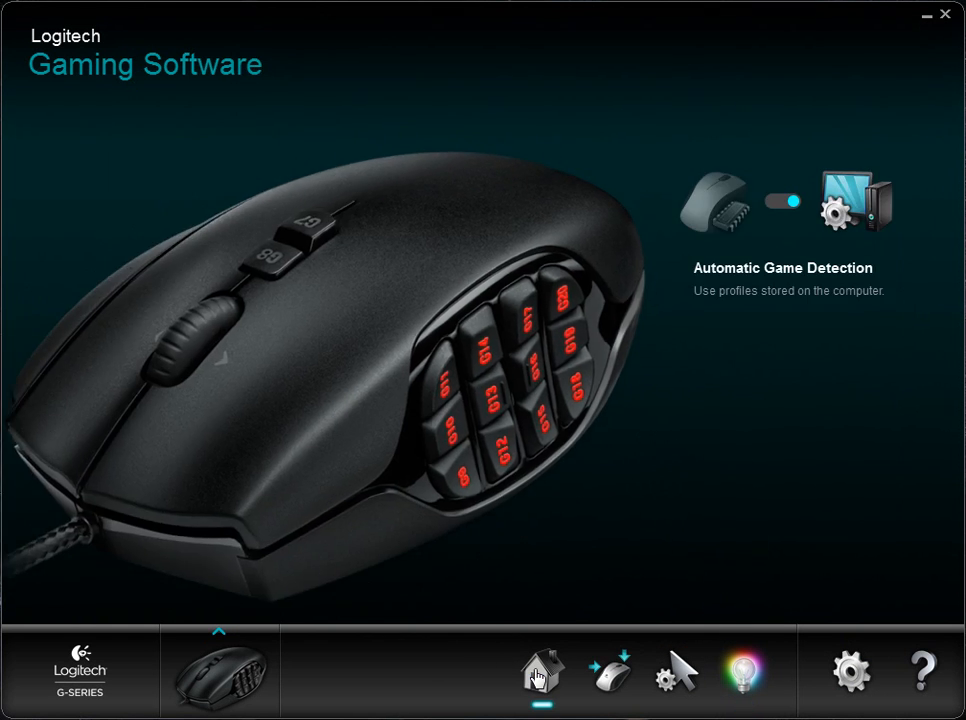
{"action": "mouse_move", "coordinate": [211, 688]}
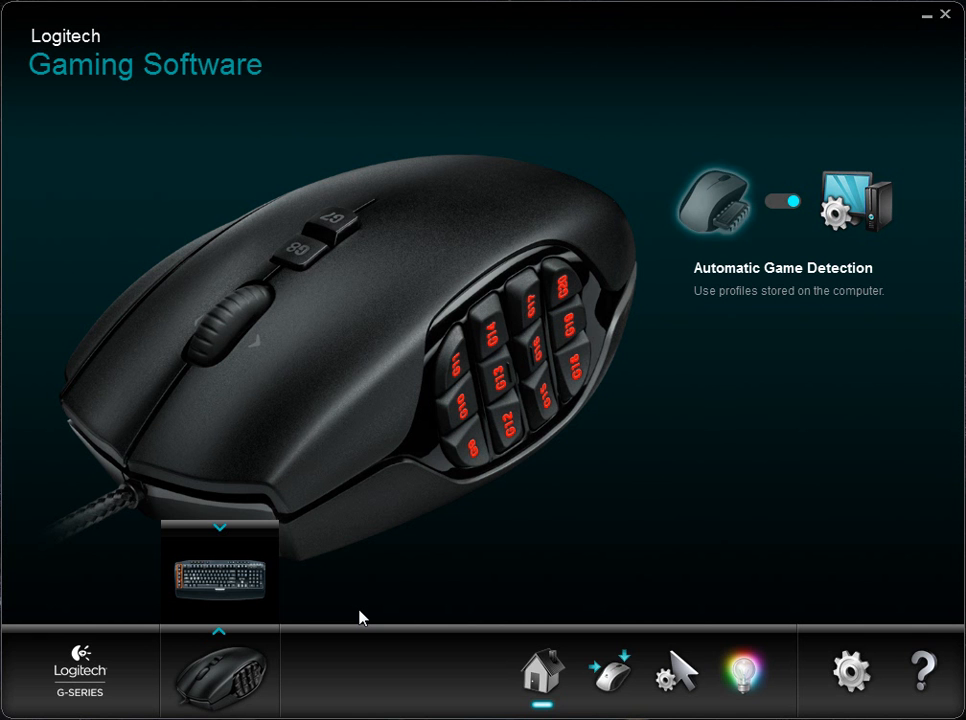
{"action": "left_click", "coordinate": [227, 585]}
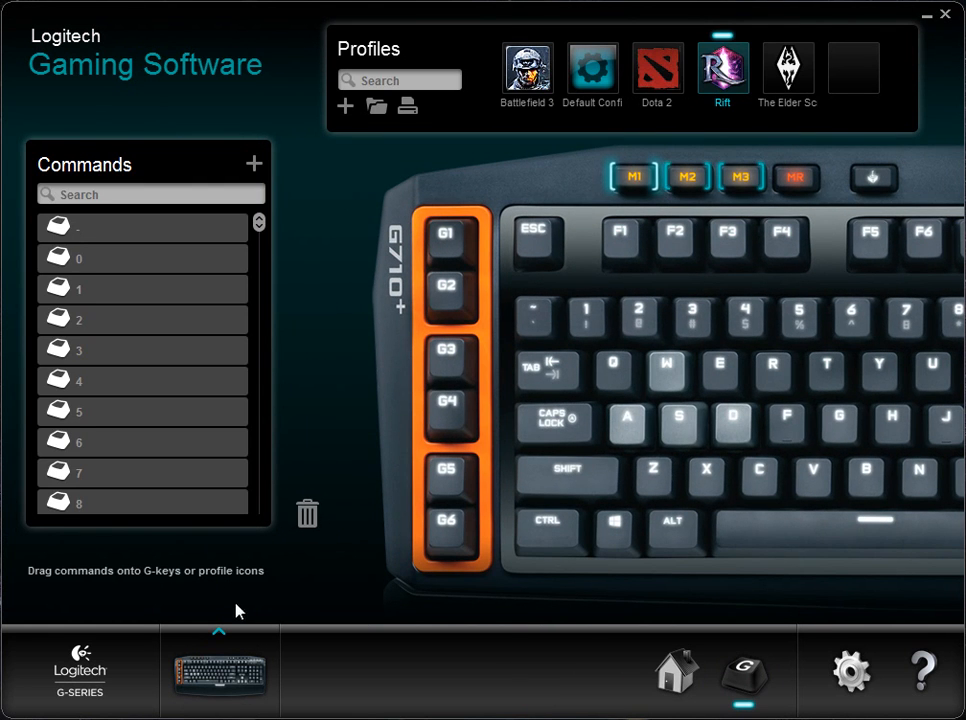
{"action": "left_click", "coordinate": [233, 598]}
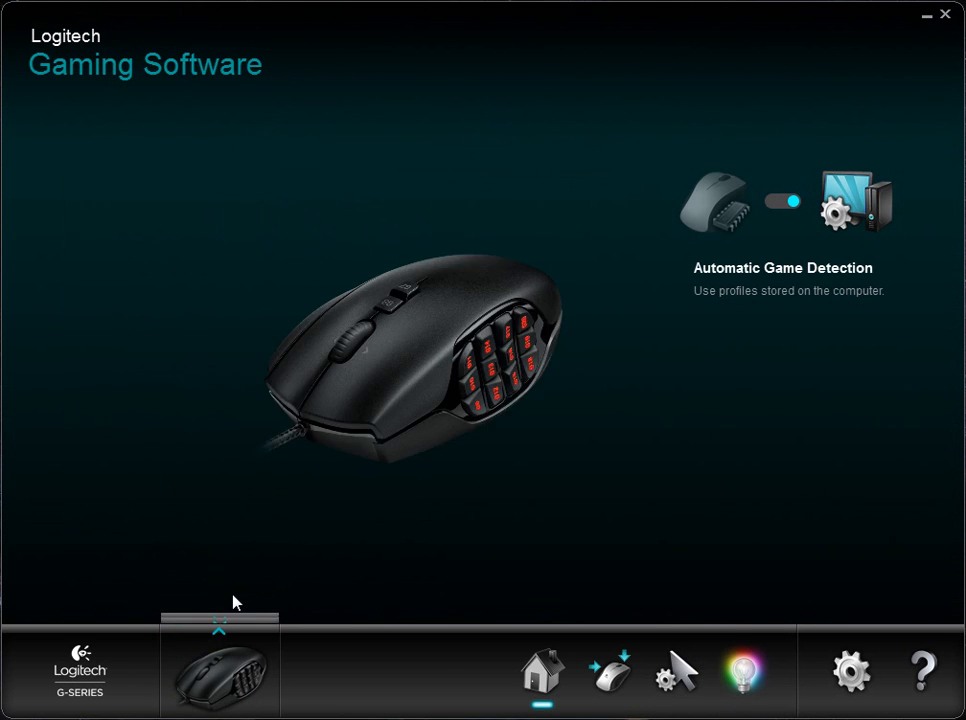